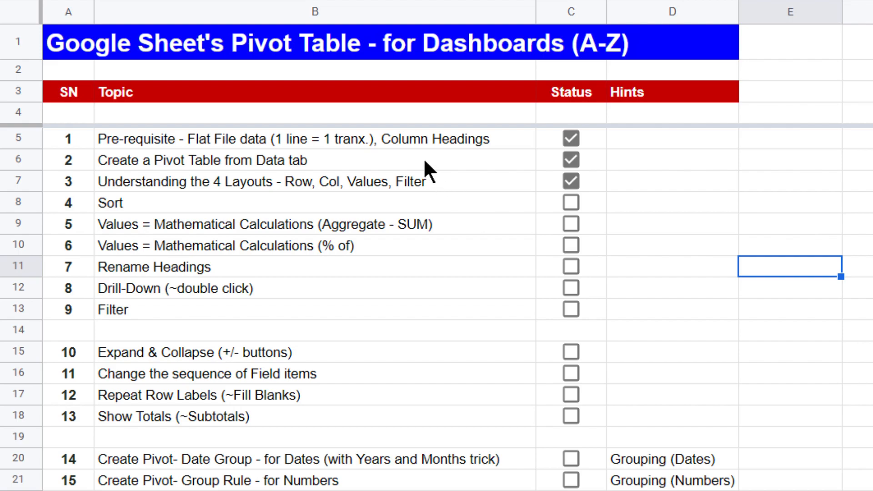
- Review the first three agenda topics, from the flat-file prerequisite to the four pivot table layouts
mouse_move(284, 137)
left_mouse_down()
mouse_move(283, 160)
mouse_move(592, 190)
left_mouse_up()
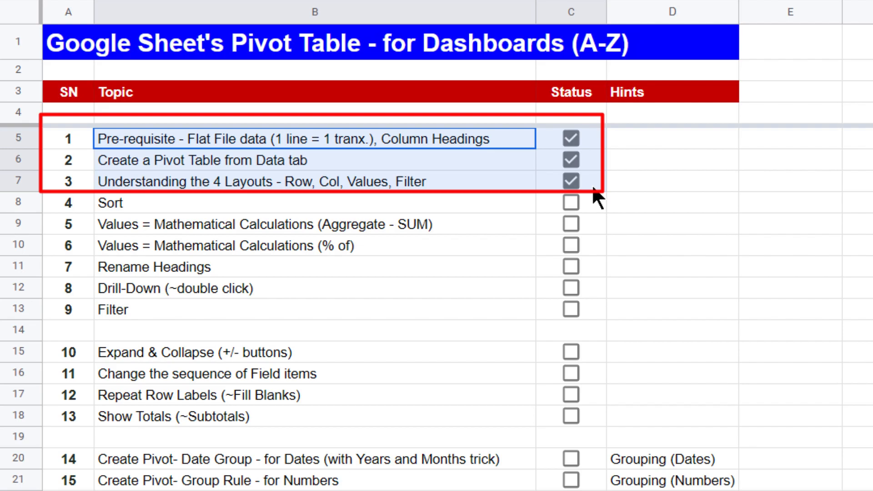
left_click(325, 144)
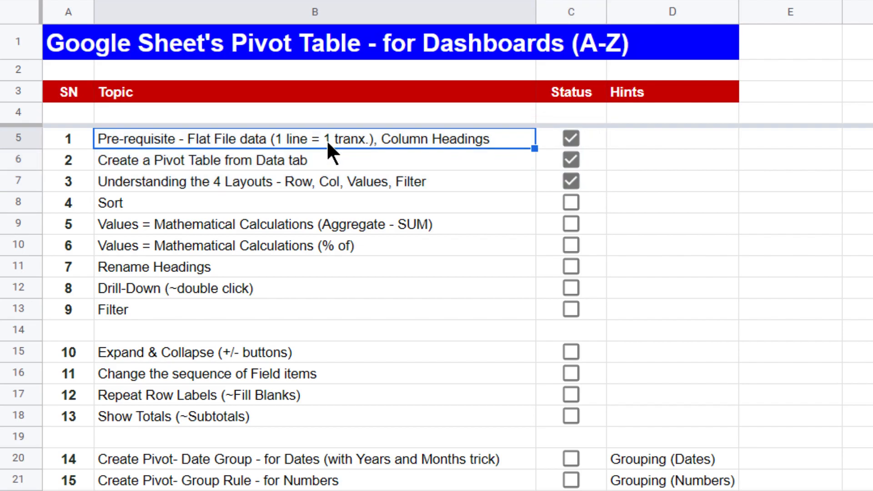
left_click(250, 158)
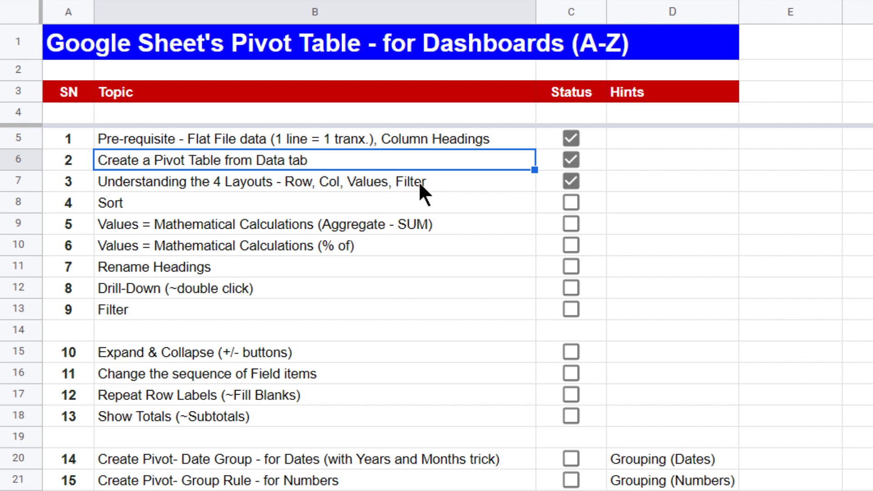
left_click(312, 139)
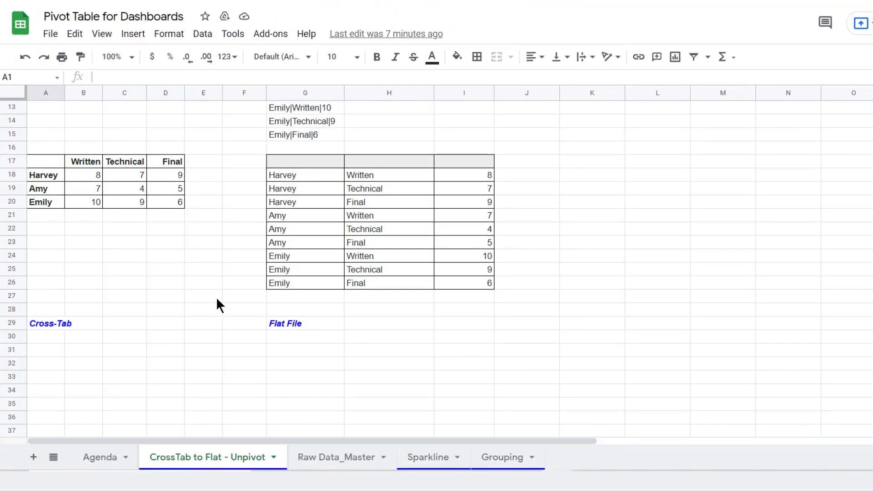
- View the Cross-Tab and Flat File tables on the CrossTab to Flat - Unpivot sheet
scroll(216, 296, "down", 2)
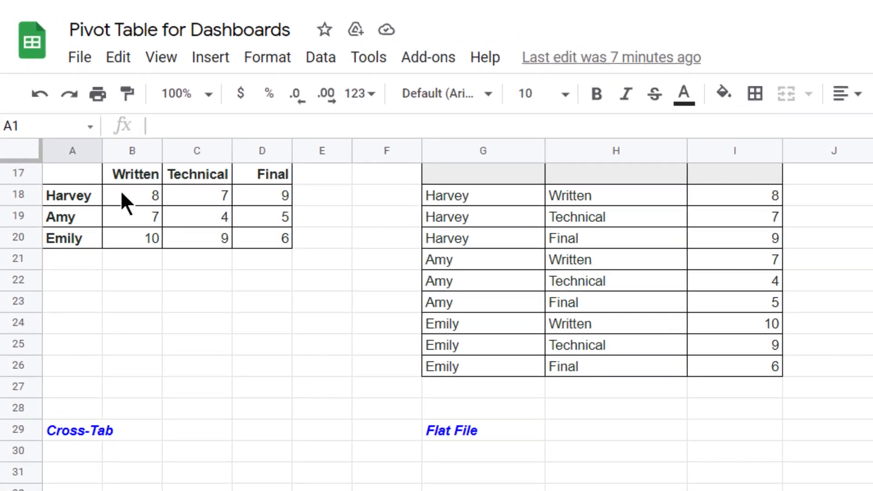
left_click_drag(483, 207, 768, 392)
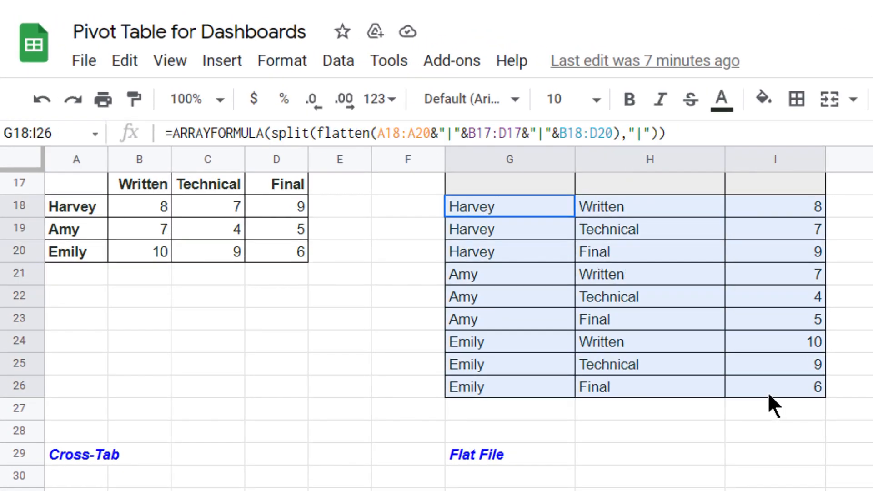
left_click(293, 328)
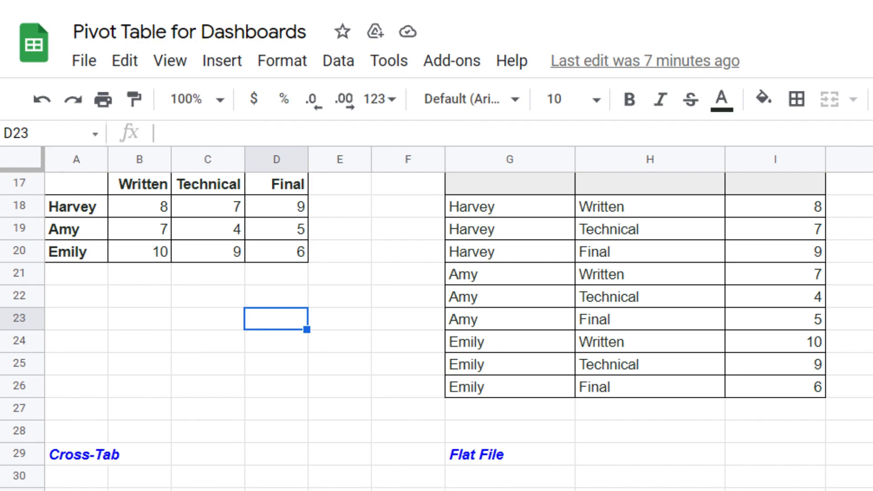
left_click(81, 455)
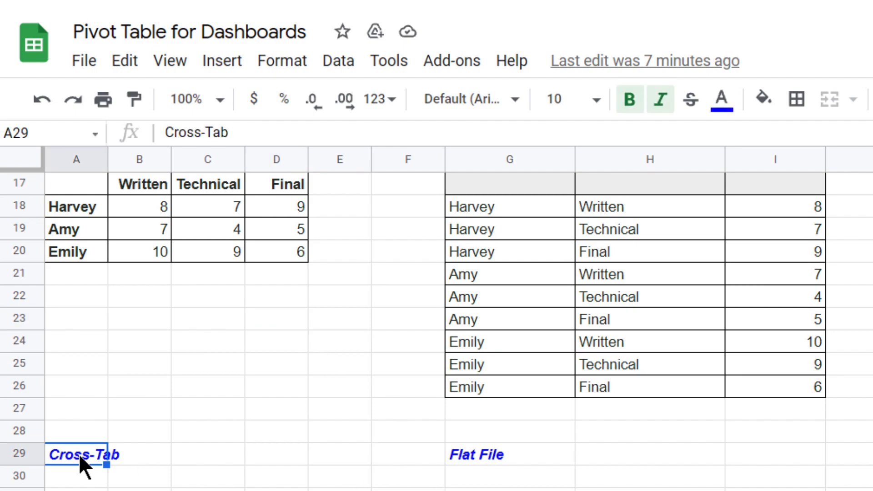
left_click(168, 327)
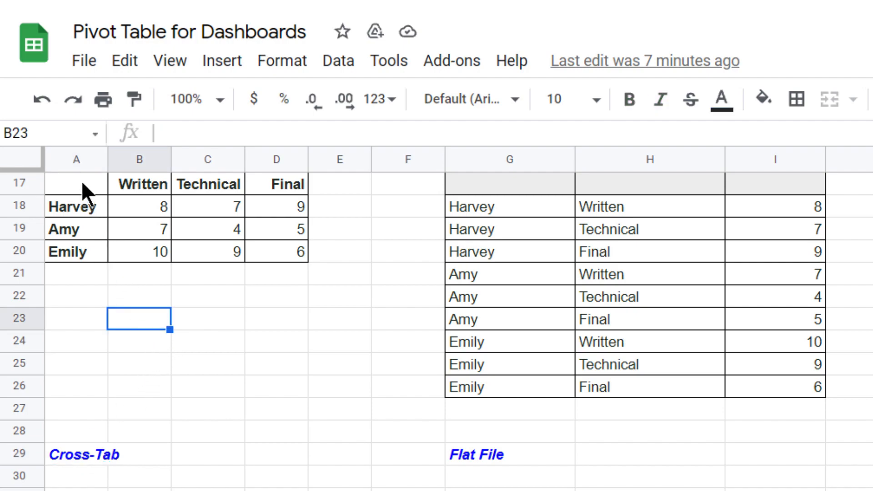
- Examine the cross-tab's name column and header row, and the first person's scores in row 18
left_click_drag(77, 177, 72, 252)
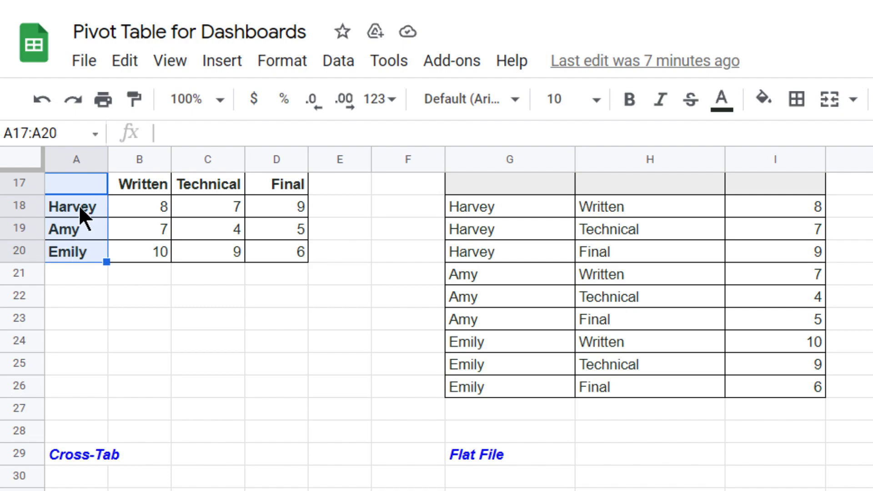
left_click_drag(70, 181, 48, 181)
left_click(292, 182)
left_click(52, 184)
left_click_drag(63, 212, 65, 258)
left_click(68, 202)
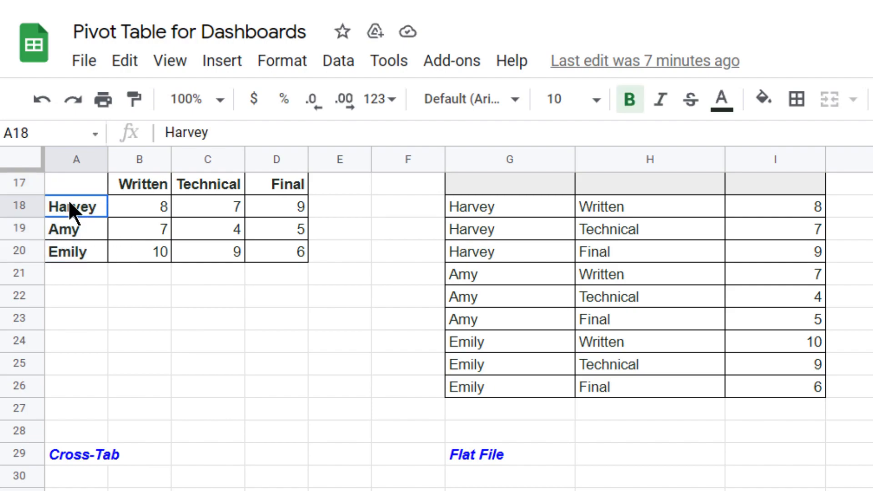
left_click(148, 206)
left_click(222, 207)
left_click(269, 212)
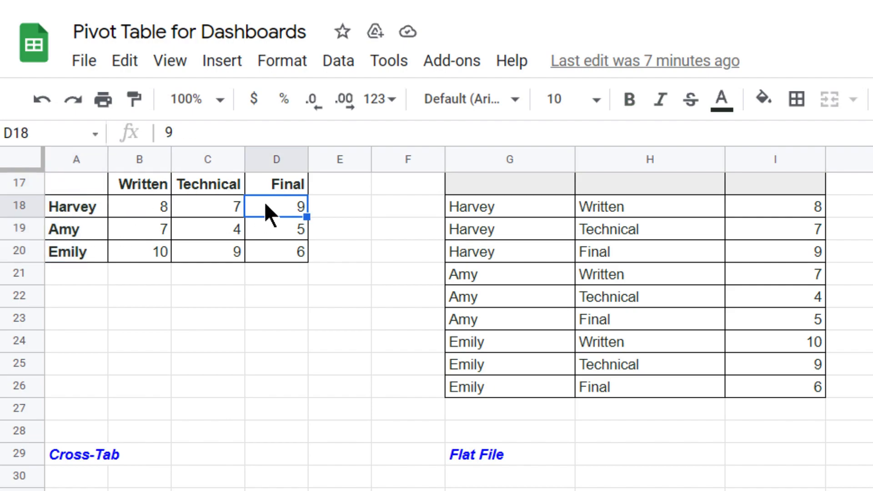
- Examine the Written, Technical and Final headings of the cross-tab, and its full range A17:D20
left_click(149, 182)
left_click(211, 182)
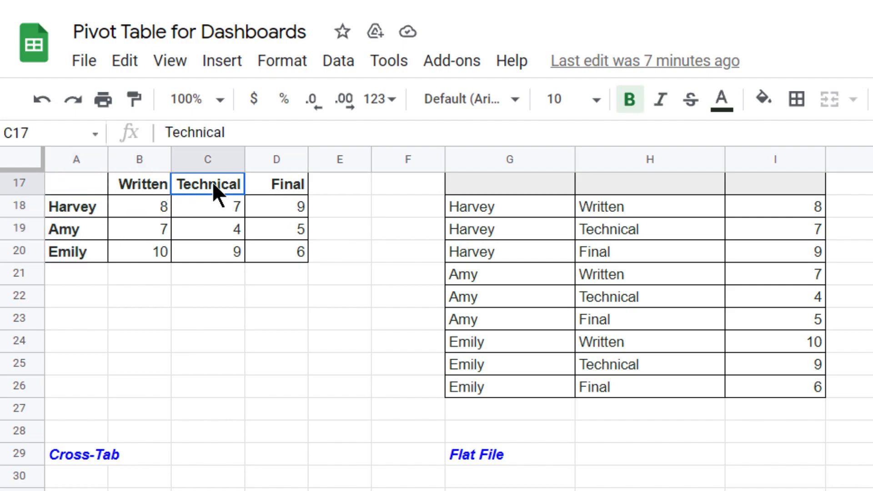
left_click(281, 184)
left_click(137, 186)
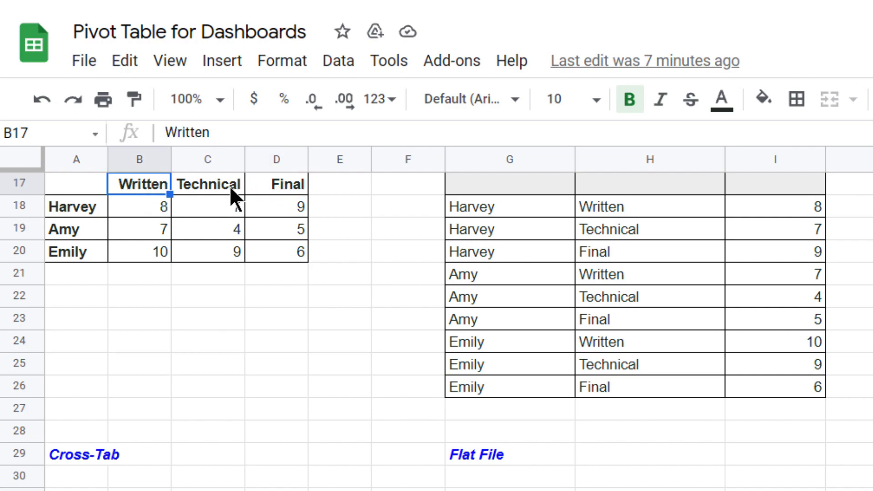
left_click(233, 183)
left_click(289, 184)
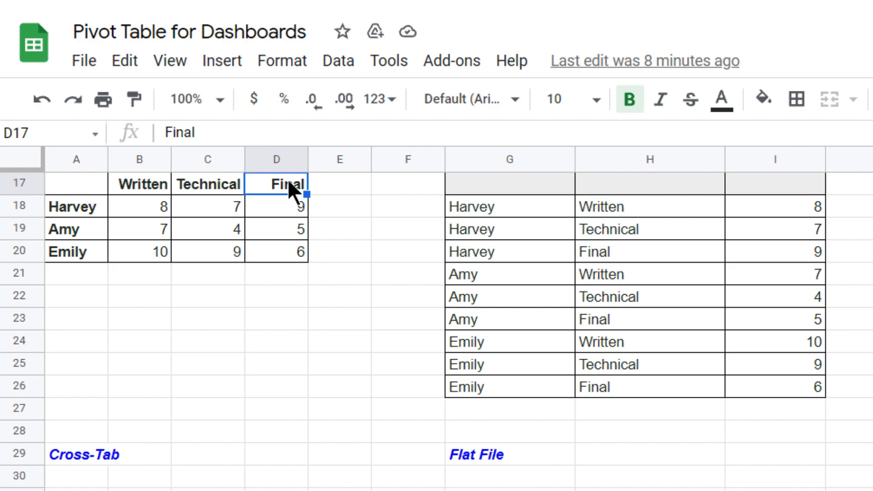
mouse_move(85, 184)
left_mouse_down()
mouse_move(148, 193)
mouse_move(277, 258)
left_mouse_up()
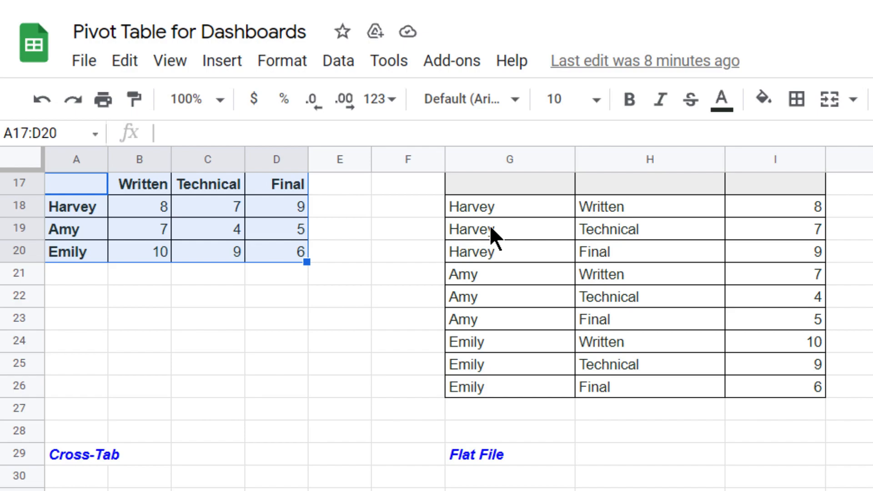
- Examine how the first person's scores are laid out one record per line in flat-file rows 18 to 20
left_click_drag(487, 200, 488, 245)
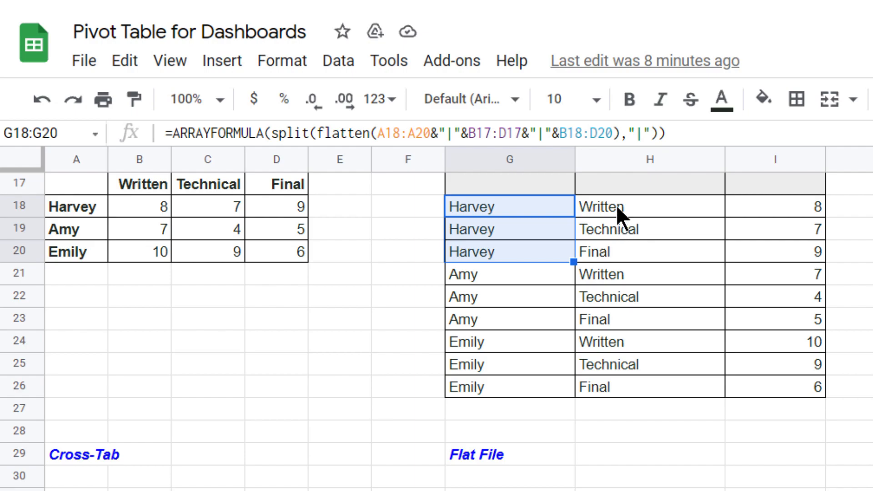
left_click(616, 205)
left_click(618, 228)
left_click(620, 255)
left_click_drag(804, 207, 796, 252)
left_click(541, 207)
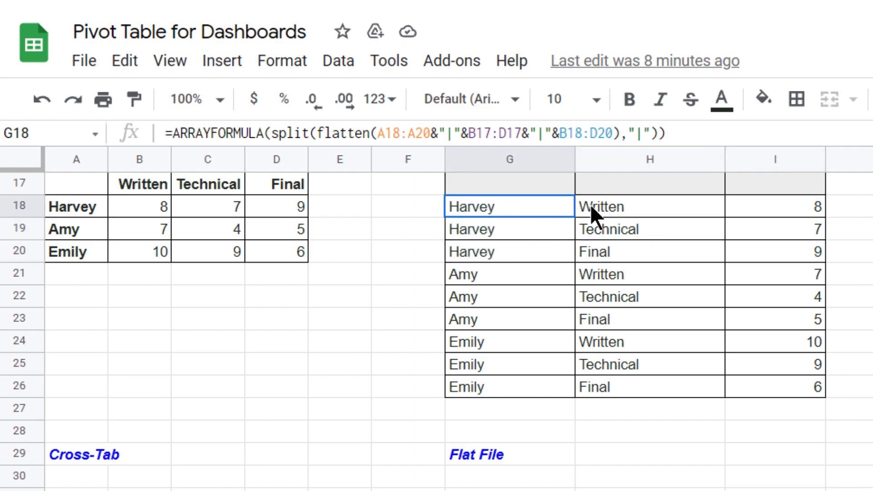
left_click_drag(577, 204, 784, 203)
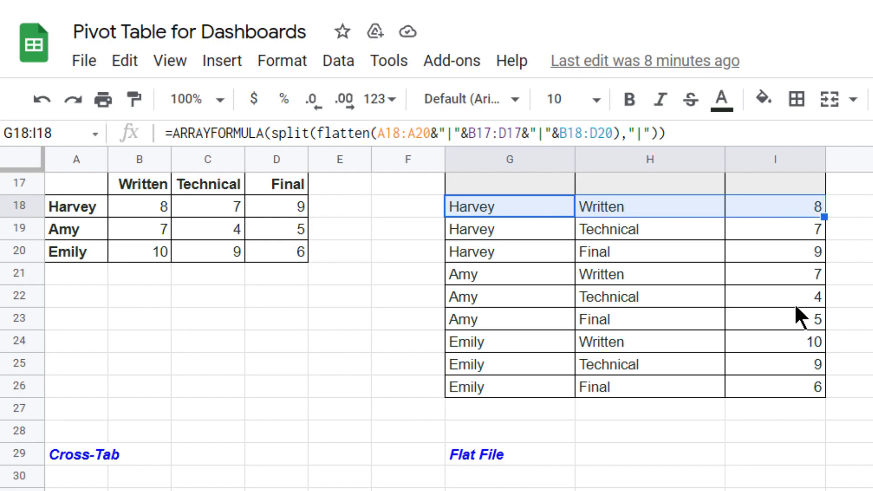
left_click(359, 460)
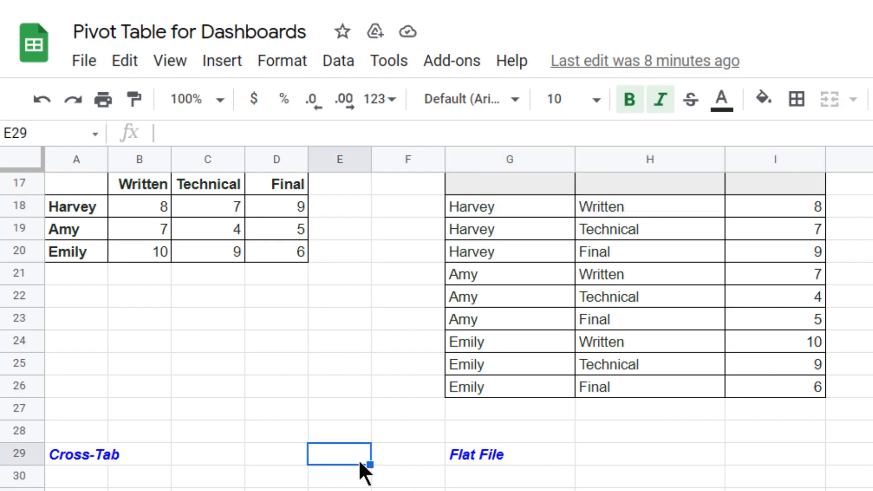
- Compare the cross-tab with the flat-file range G17:I26 and inspect the unpivot formula in G18
left_click_drag(83, 184, 280, 253)
left_click_drag(491, 187, 789, 383)
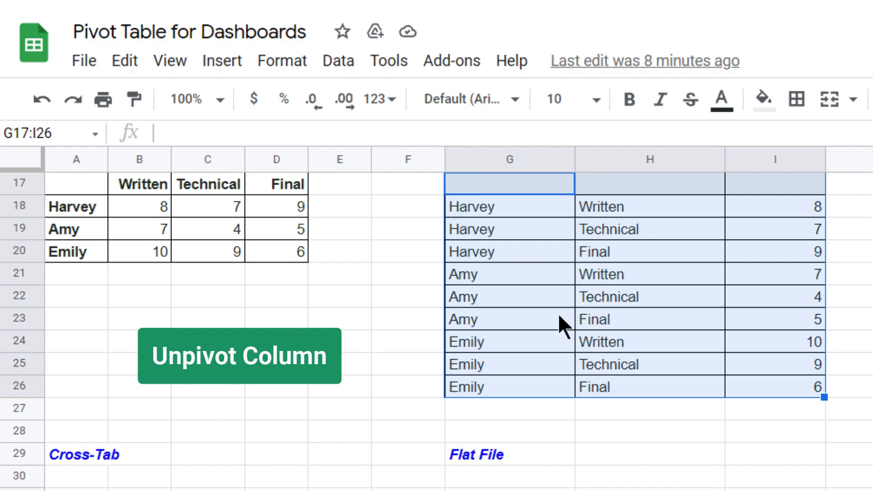
left_click(517, 206)
double_click(516, 205)
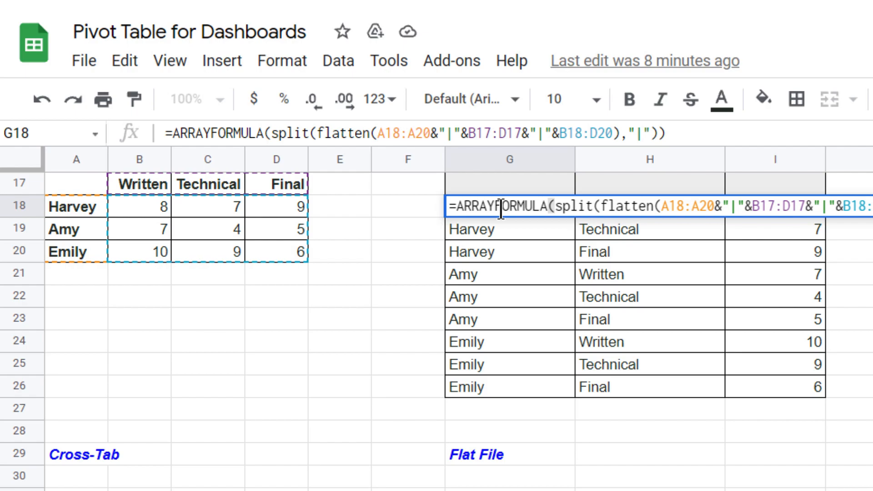
key("Escape")
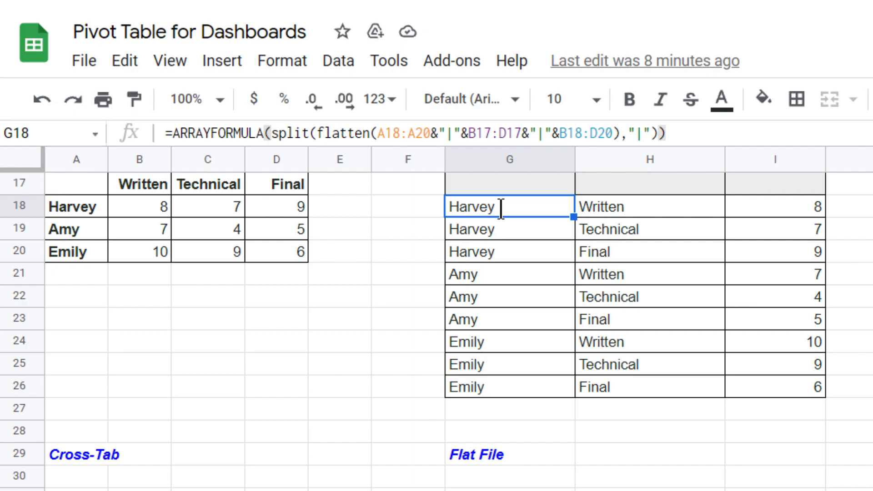
left_click(506, 324)
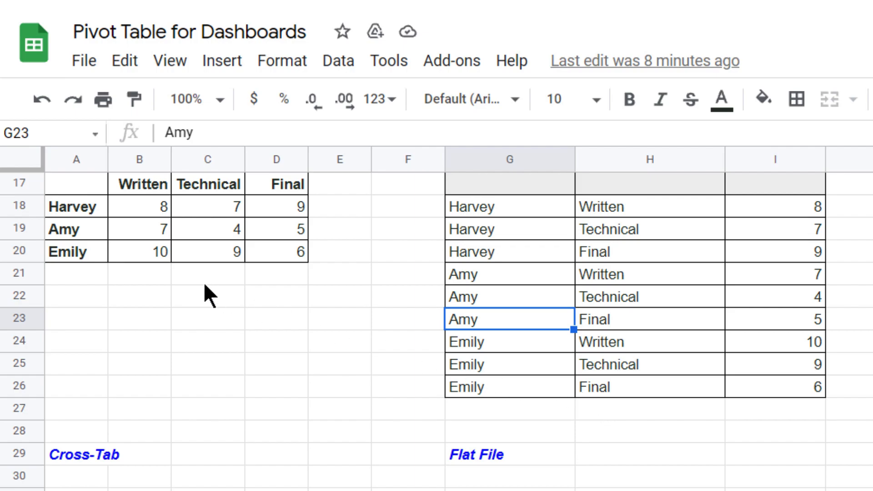
- Compare the cross-tab range A17:D20 with the unpivoted records in G18:I26 again
left_click_drag(89, 178, 284, 249)
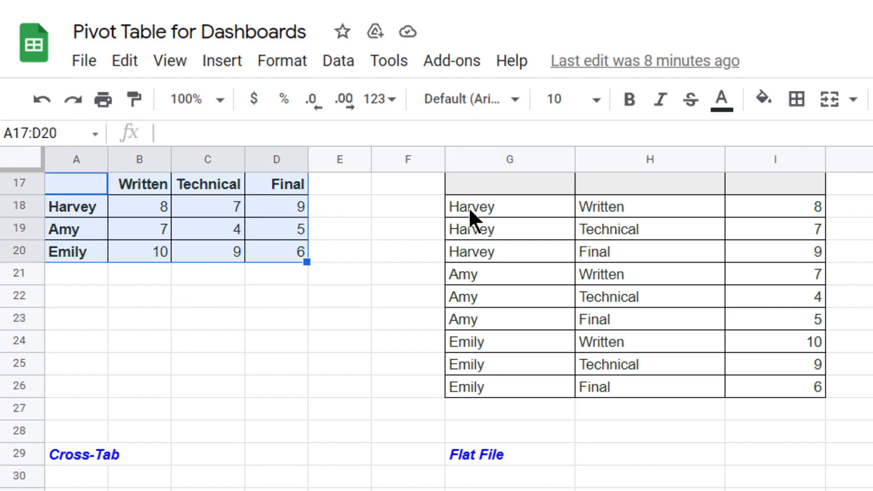
left_click_drag(467, 210, 508, 252)
left_click_drag(584, 282, 785, 392)
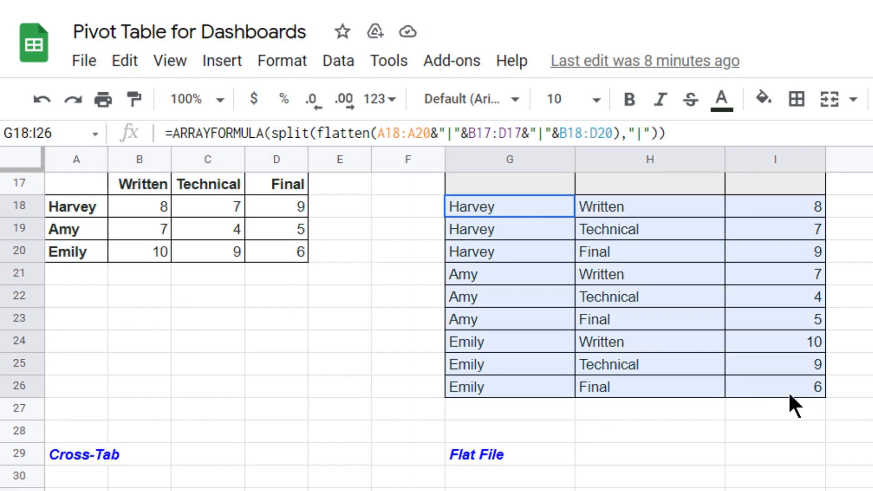
left_click_drag(510, 455, 696, 209)
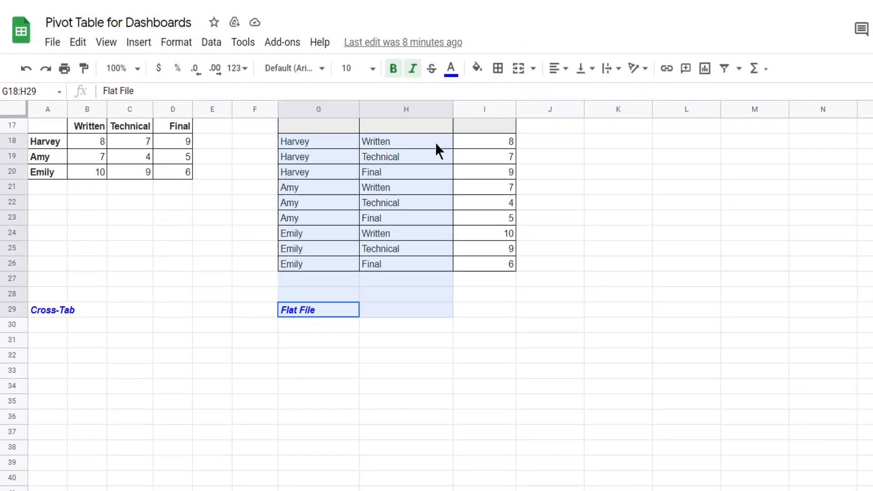
left_click(487, 144, "shift")
- Open the Raw Data_Master sheet and check how far the SalesDate column extends, returning to A1
left_click(314, 475)
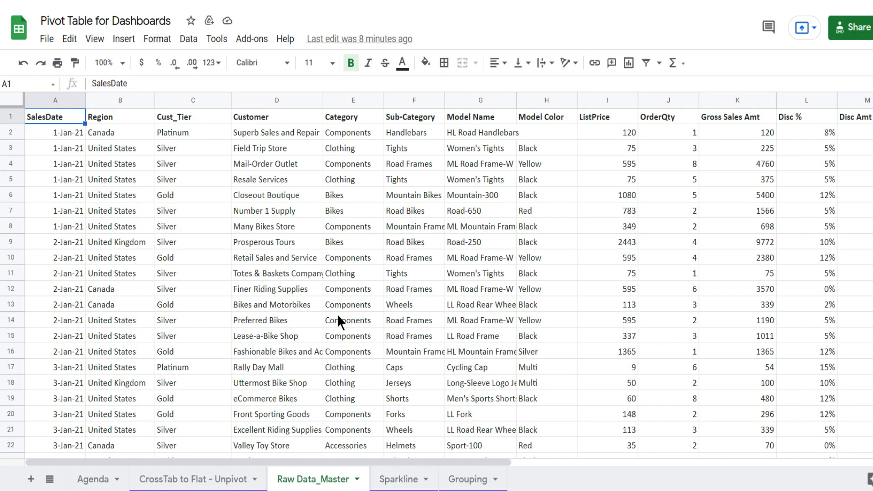
left_click(59, 136)
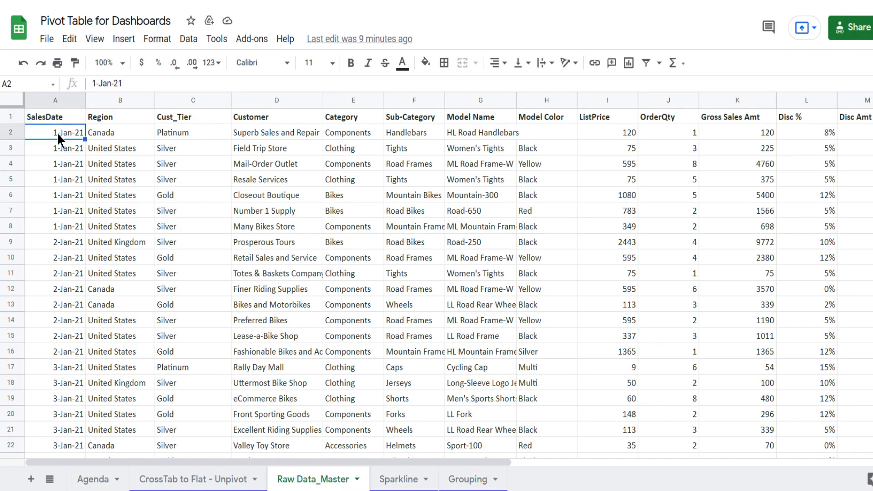
key("ctrl+Down")
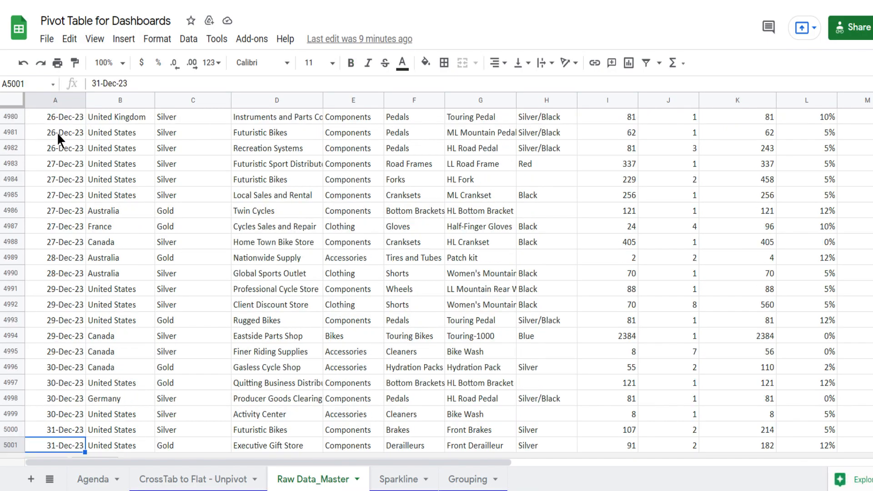
key("ctrl+Up")
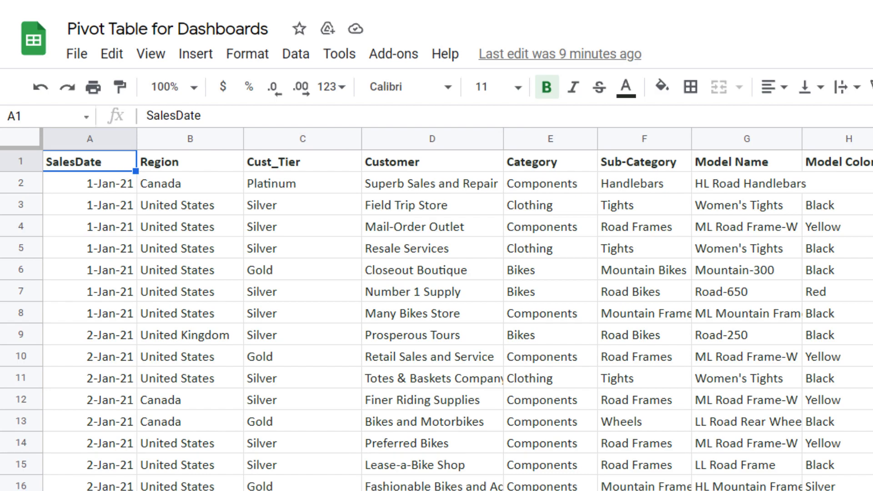
- Examine the repeated entries in the Category, Customer, Region and Cust_Tier columns of the raw data
left_click(549, 273)
left_click(554, 250)
left_click(554, 232)
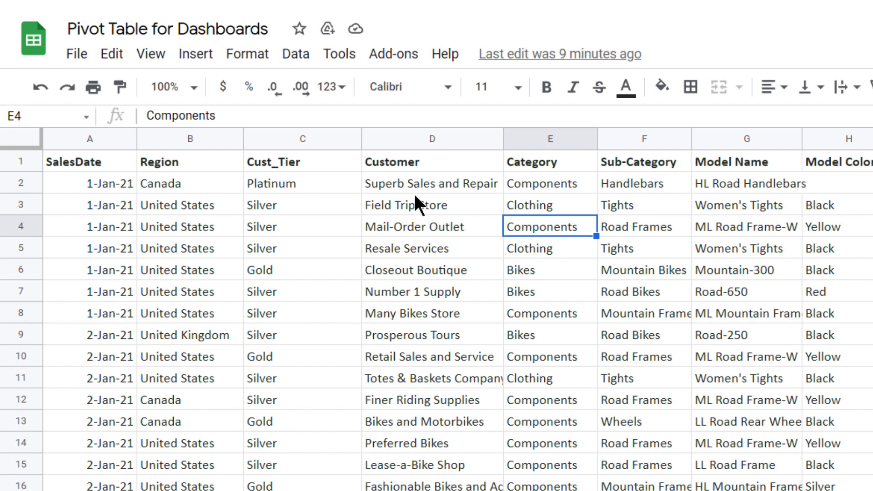
left_click_drag(413, 186, 410, 423)
left_click_drag(199, 195, 185, 449)
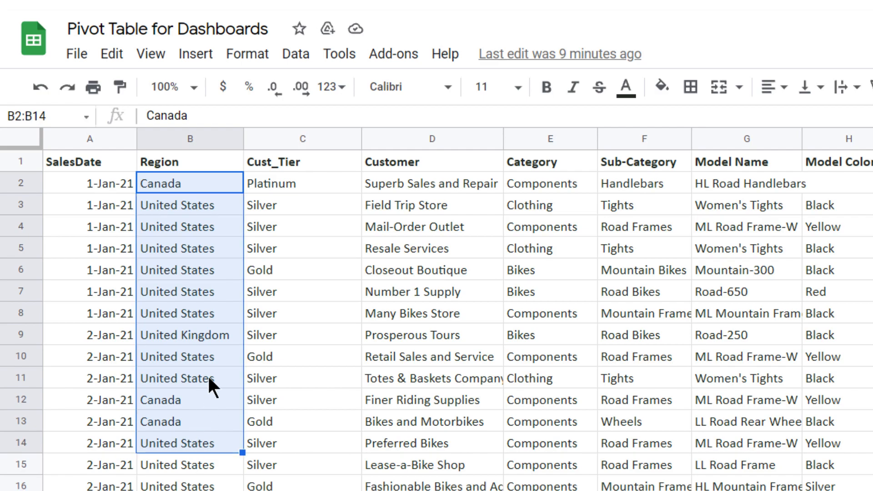
left_click(198, 317)
left_click(189, 336)
left_click(190, 395)
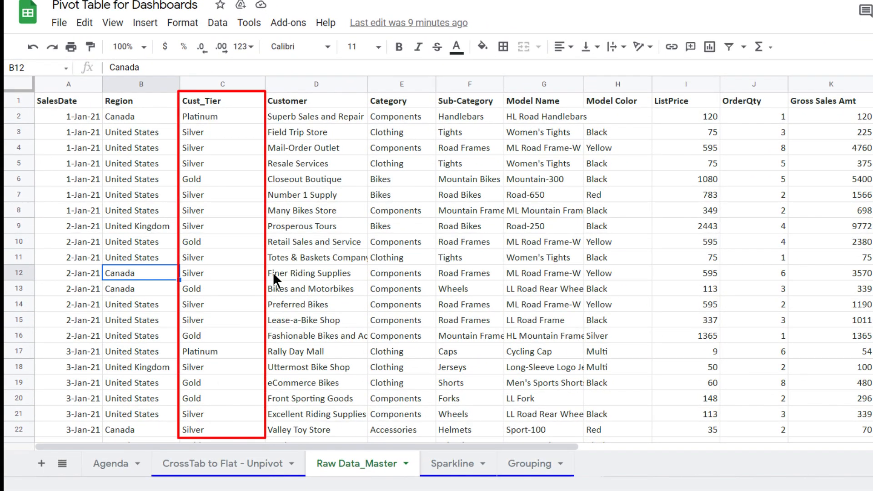
left_click(210, 184)
left_click(210, 162)
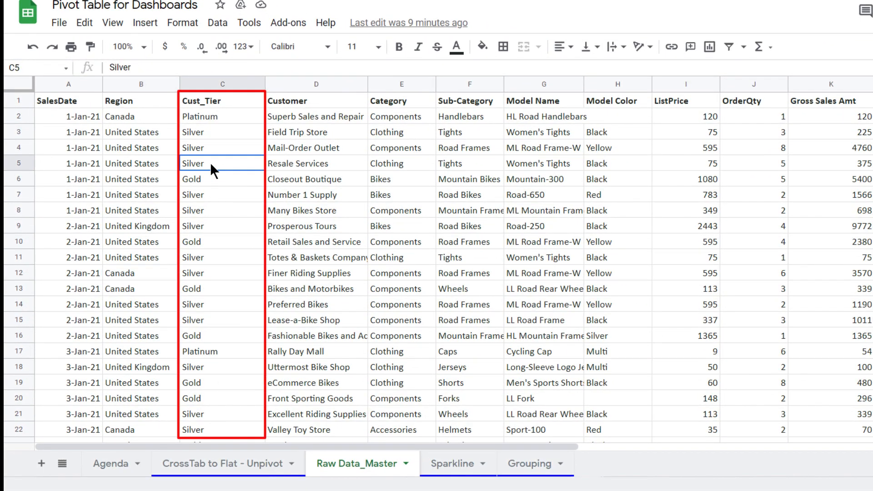
- Review the Cust_Tier entry in C17 and the record in row 3, and select the whole sales dataset A1:M5001
left_click(227, 353)
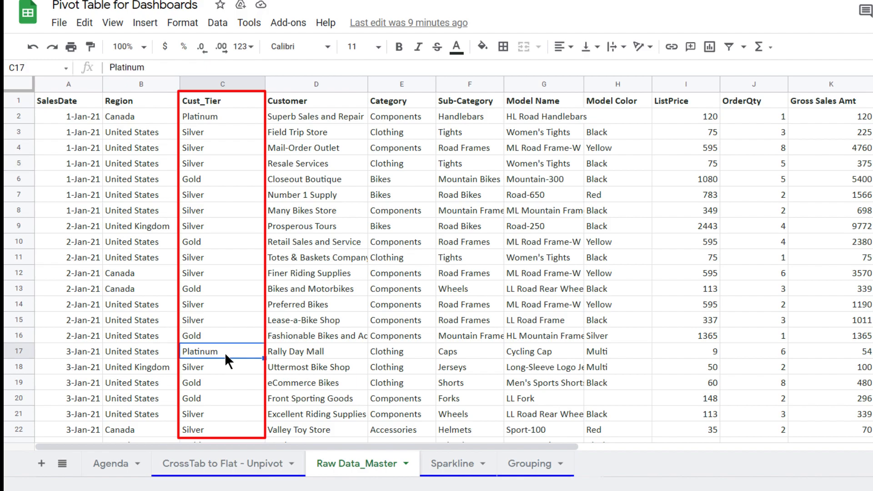
left_click(19, 132)
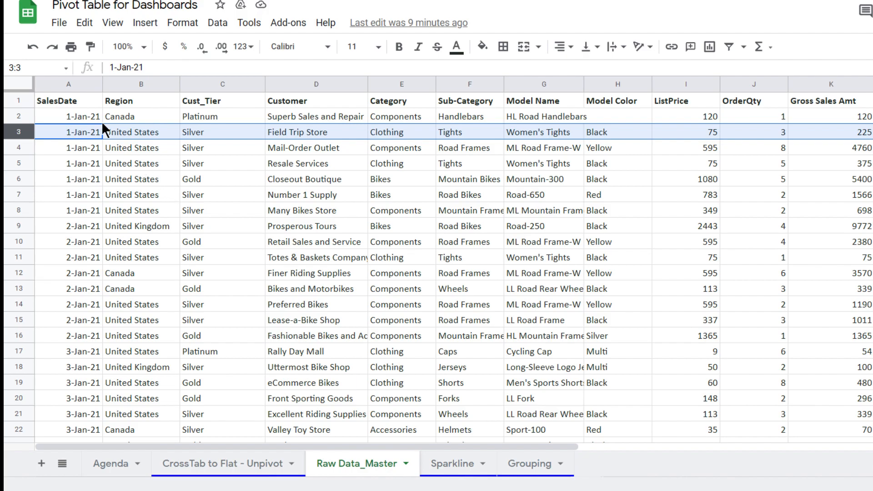
left_click(77, 102)
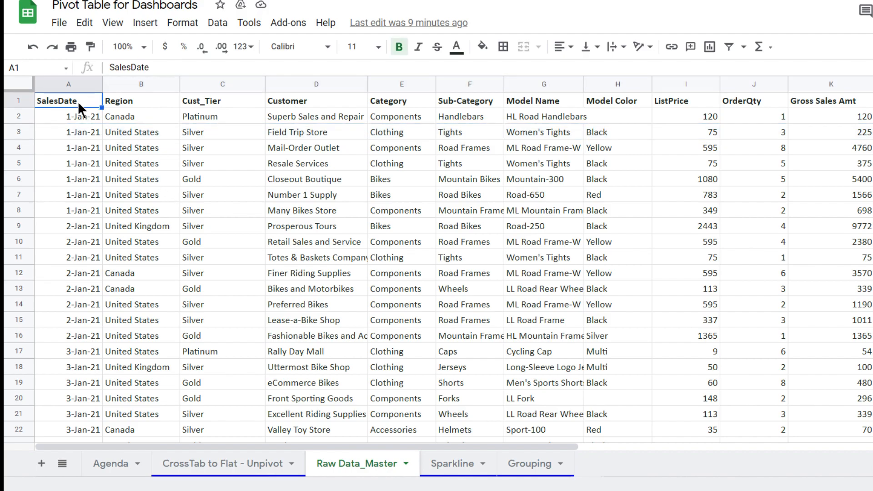
key("ctrl+shift+Right")
key("ctrl+shift+Down")
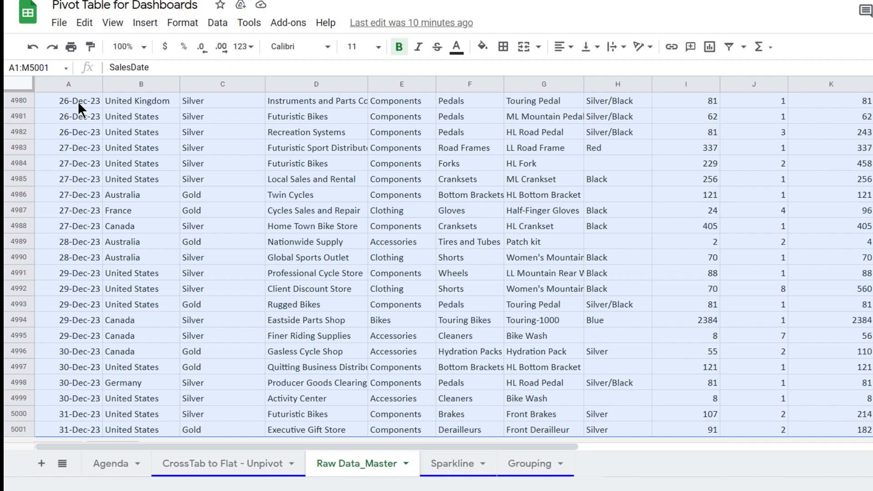
- Open the keyboard shortcuts help, search for "Ctrl /", check the compatible spreadsheet shortcuts setting, and close the help
key("ctrl+slash")
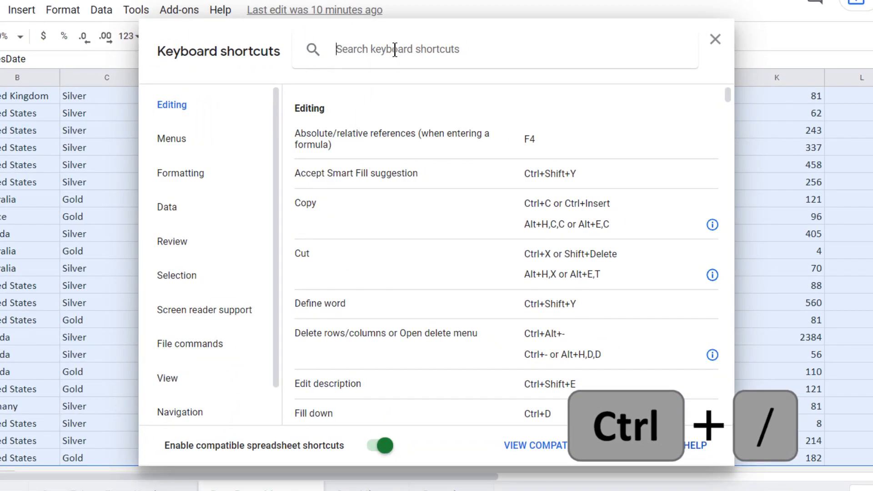
type("Ctrl")
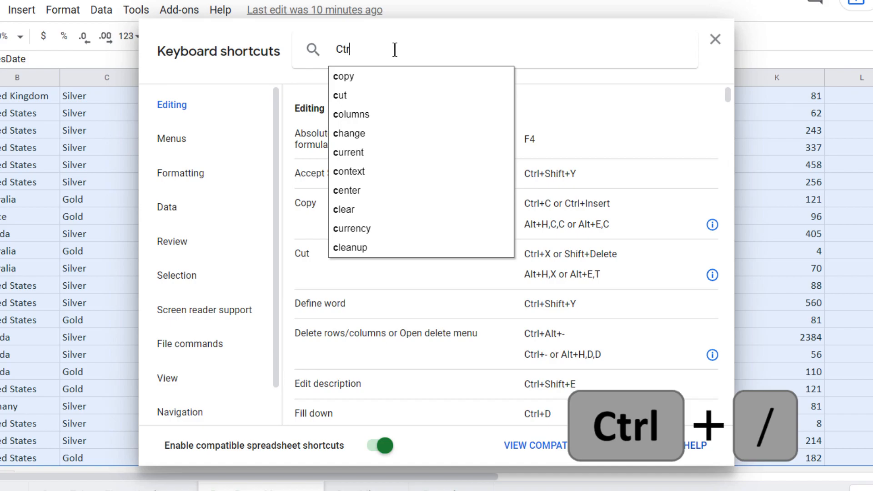
type(" /")
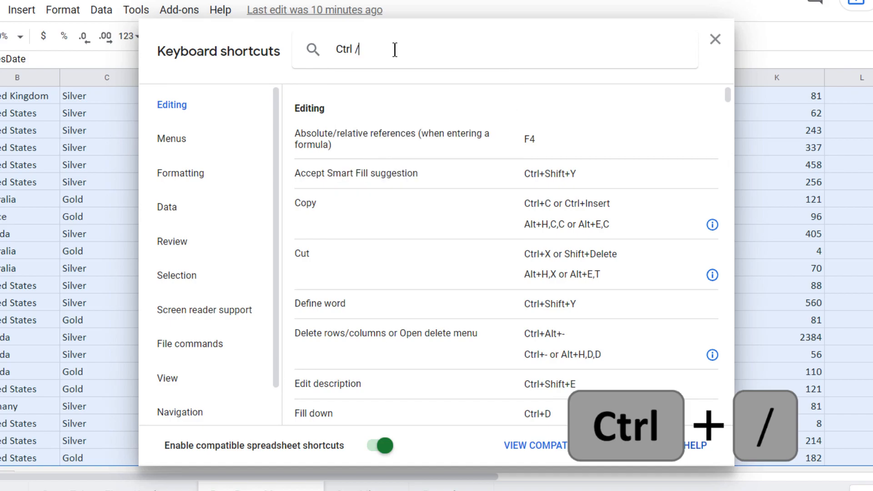
left_click_drag(377, 49, 328, 49)
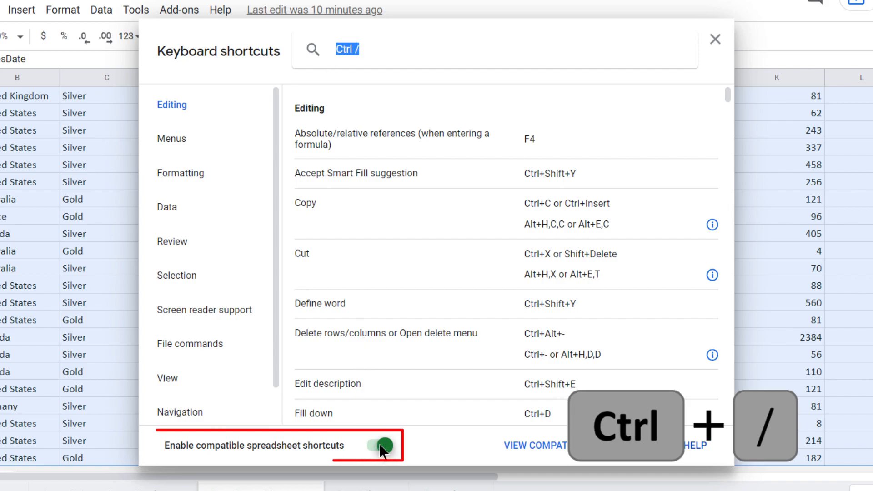
left_click_drag(207, 445, 344, 440)
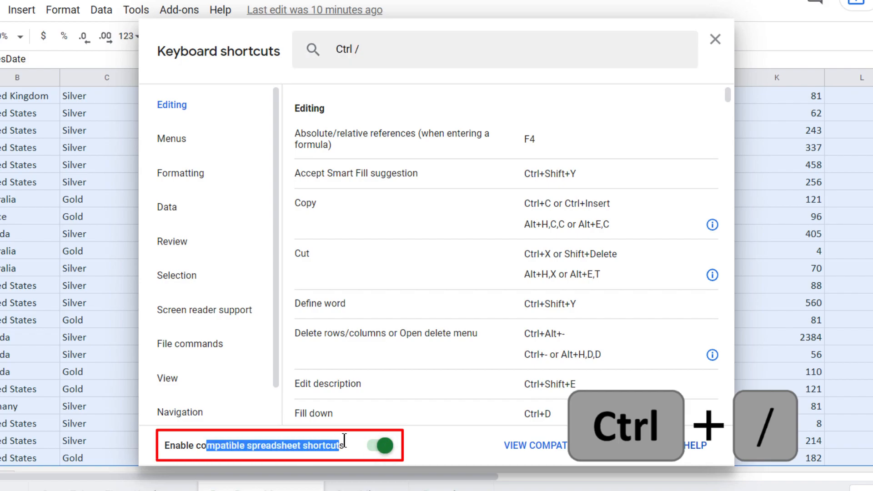
left_click(372, 445)
left_click(383, 446)
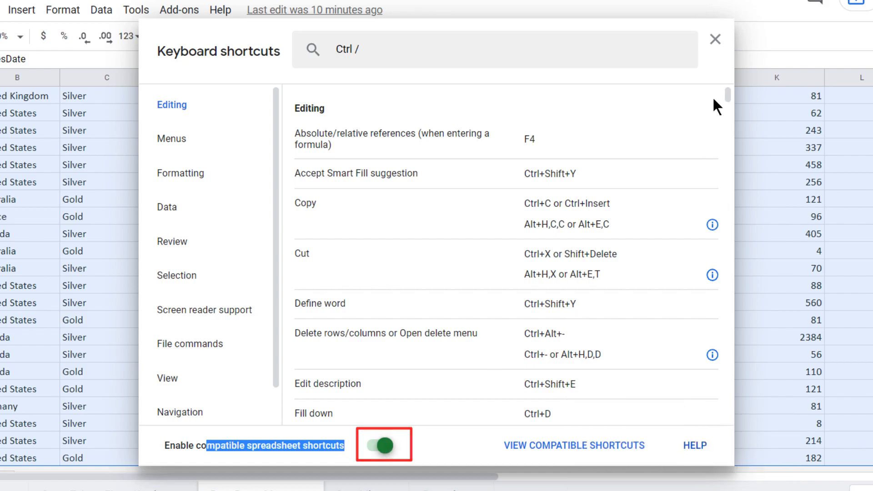
left_click(715, 40)
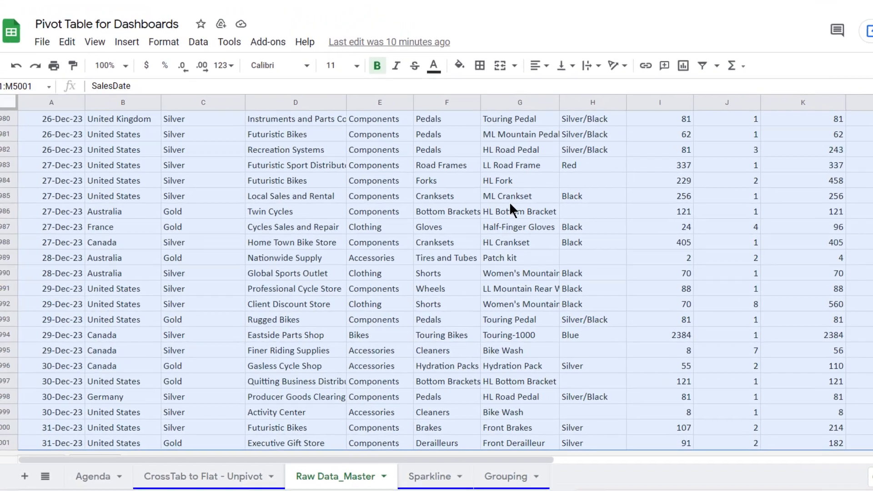
- Start a pivot table from the selected sales data, with a new sheet as its destination
scroll(469, 194, "up", 12)
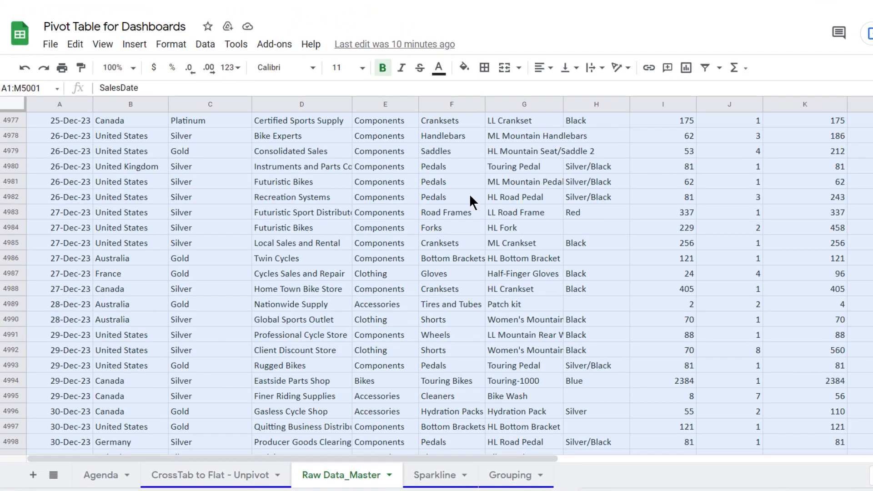
key("ctrl+BackSpace")
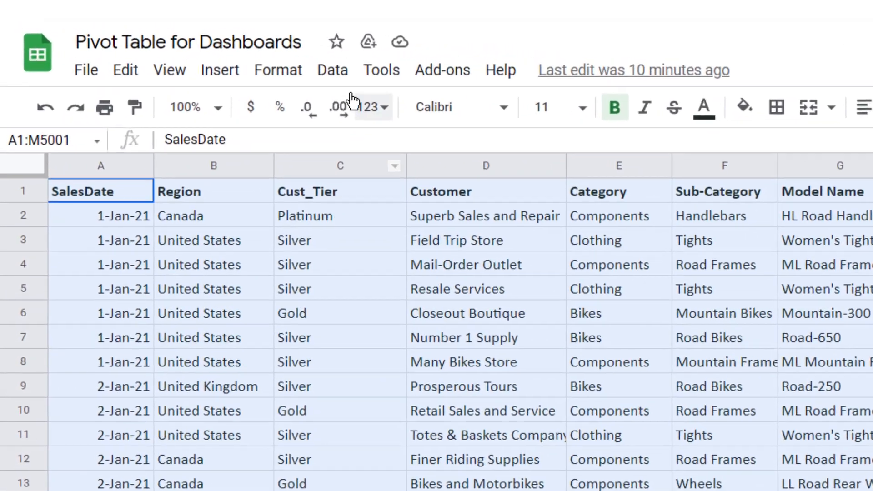
left_click(345, 76)
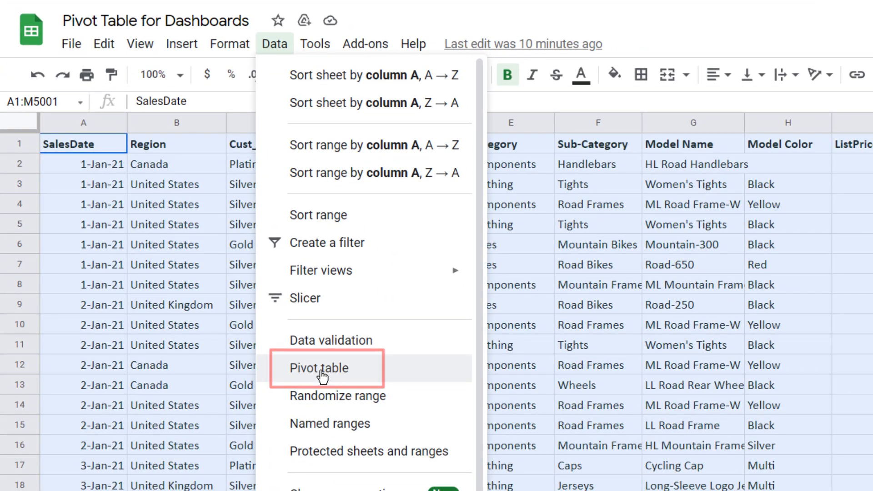
left_click(321, 372)
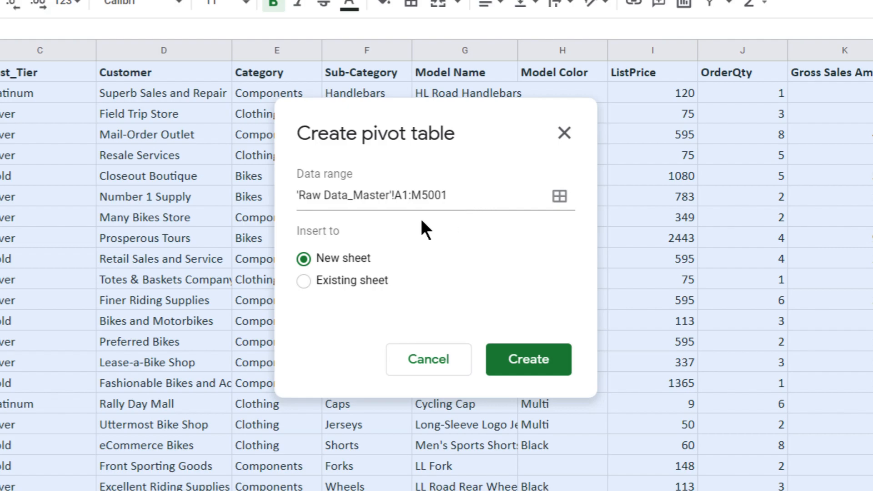
left_click(302, 282)
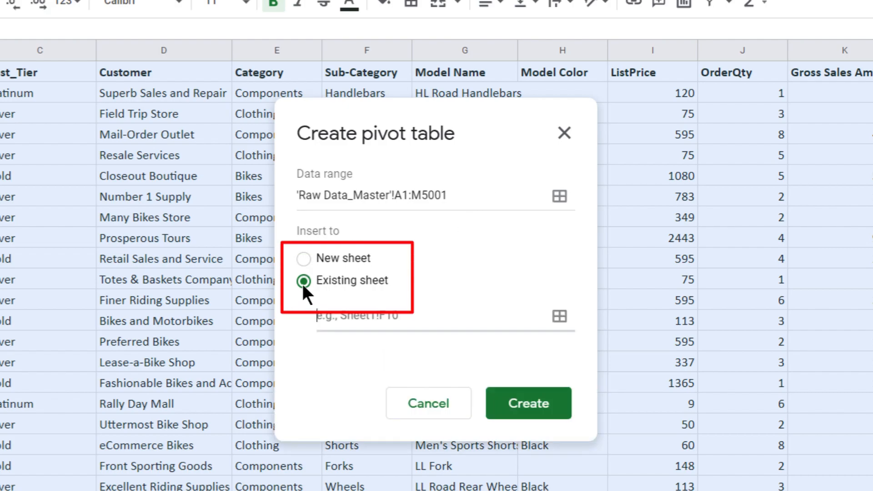
left_click(303, 258)
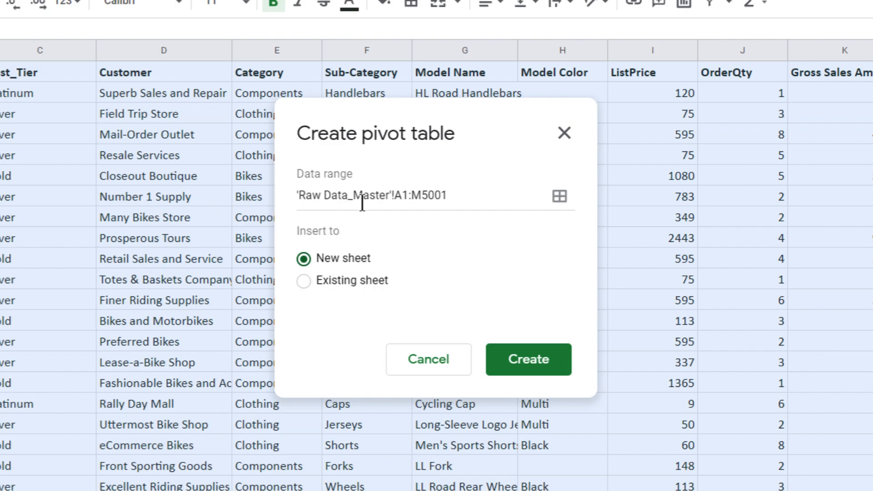
- Change the pivot table's data range to the full columns 'Raw Data_Master'!A:M and create it
left_click(407, 195)
key("BackSpace")
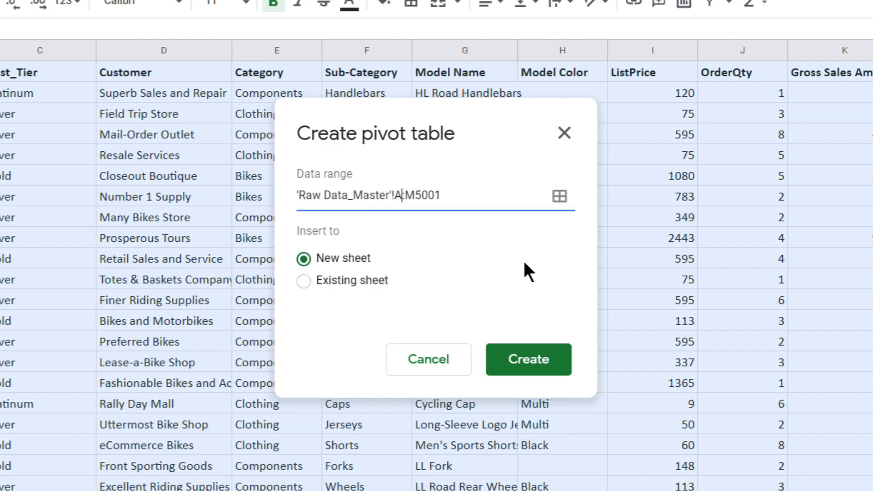
left_click_drag(415, 195, 493, 189)
key("BackSpace")
left_click(536, 362)
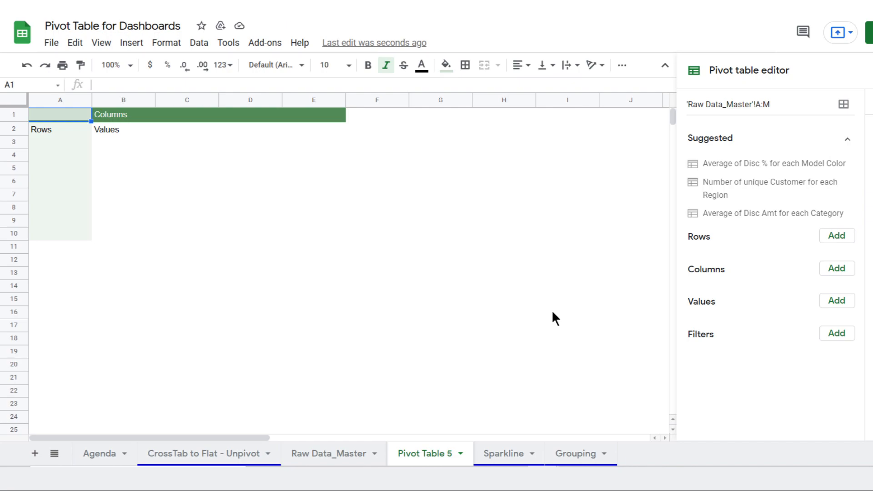
mouse_move(16, 107)
left_mouse_down()
mouse_move(360, 246)
mouse_move(359, 255)
left_mouse_up()
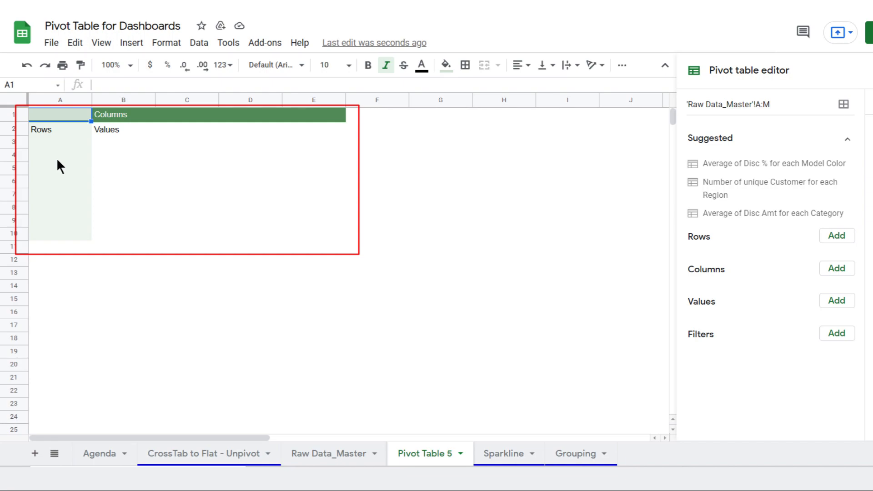
left_click_drag(25, 124, 92, 241)
left_click_drag(672, 224, 864, 251)
left_click_drag(90, 108, 347, 123)
left_click_drag(686, 264, 868, 283)
mouse_move(95, 125)
left_mouse_down()
mouse_move(117, 146)
mouse_move(347, 244)
left_mouse_up()
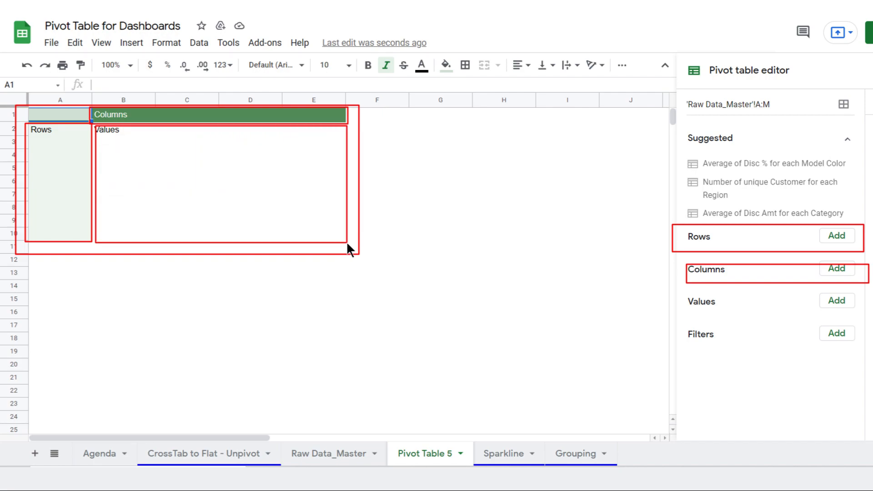
left_click_drag(675, 288, 861, 317)
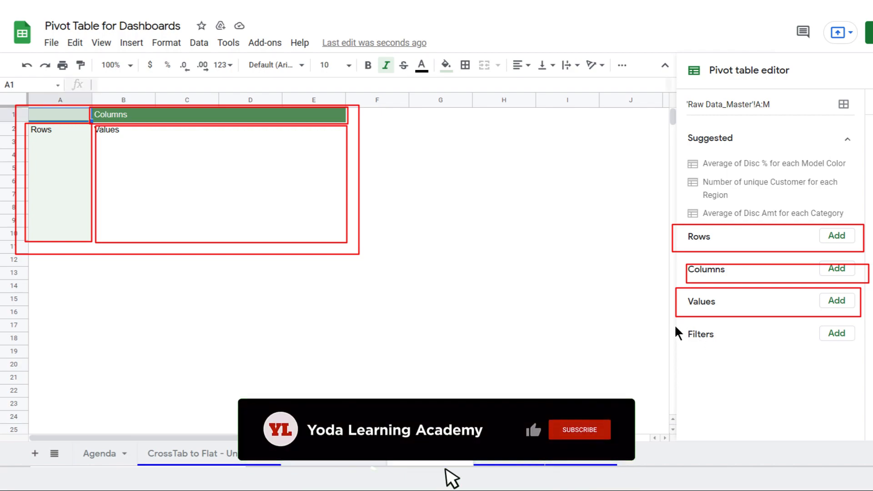
left_click_drag(675, 323, 858, 351)
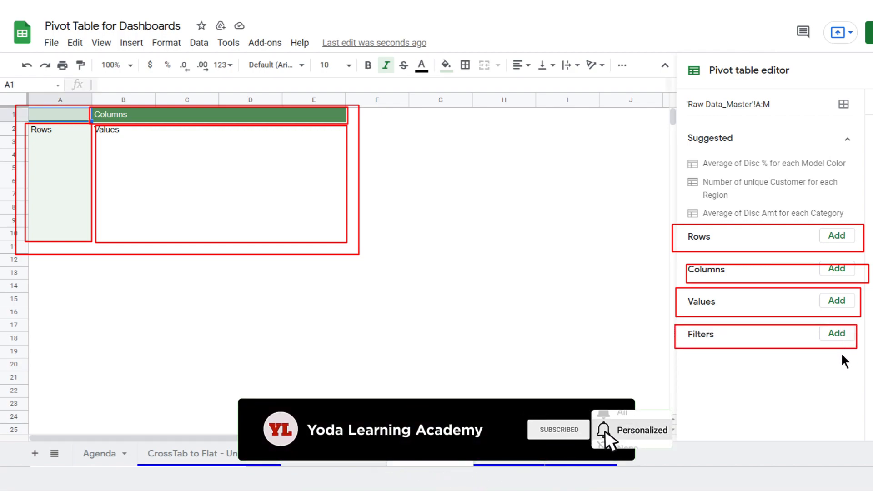
key("Escape")
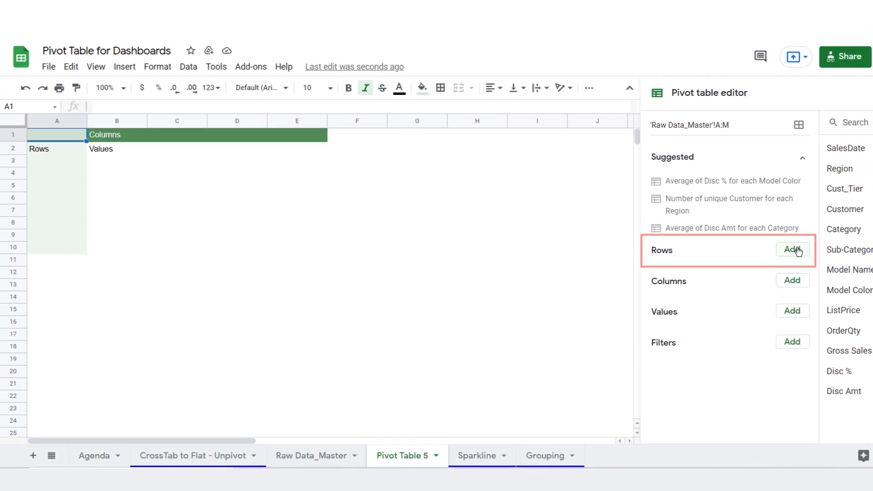
- Add Region as the row field of the pivot table
left_click(839, 237)
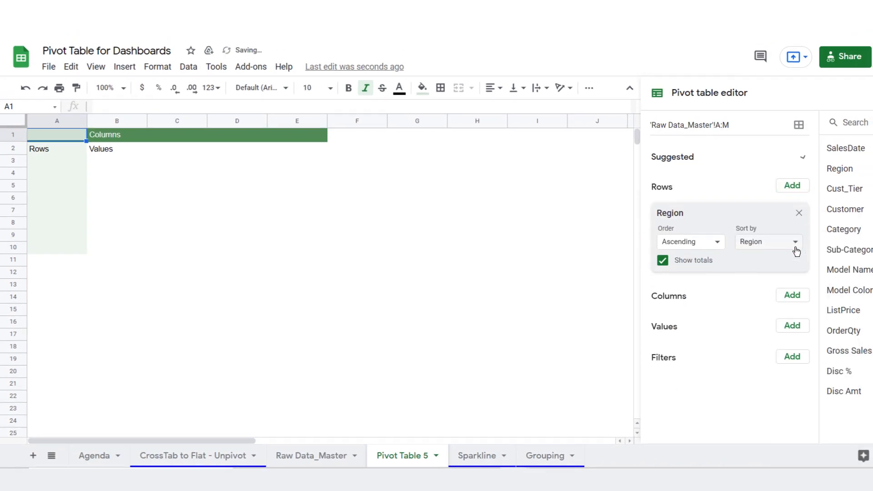
left_click(799, 213)
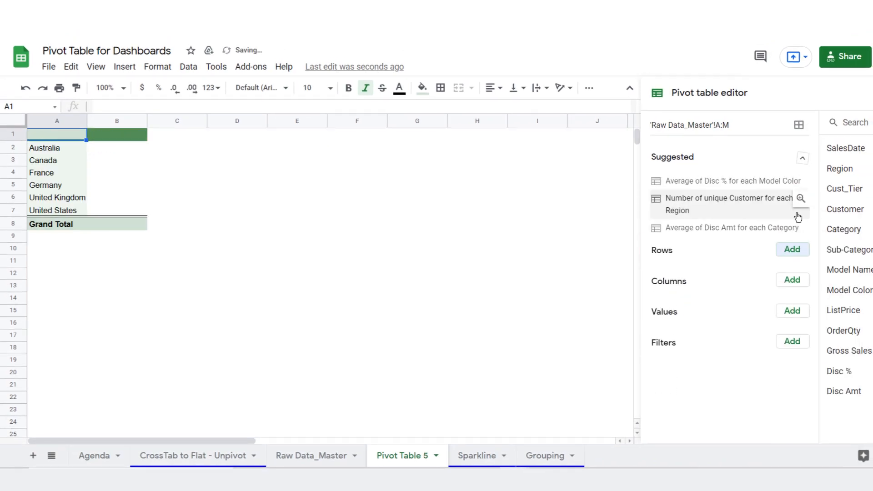
left_click(790, 254)
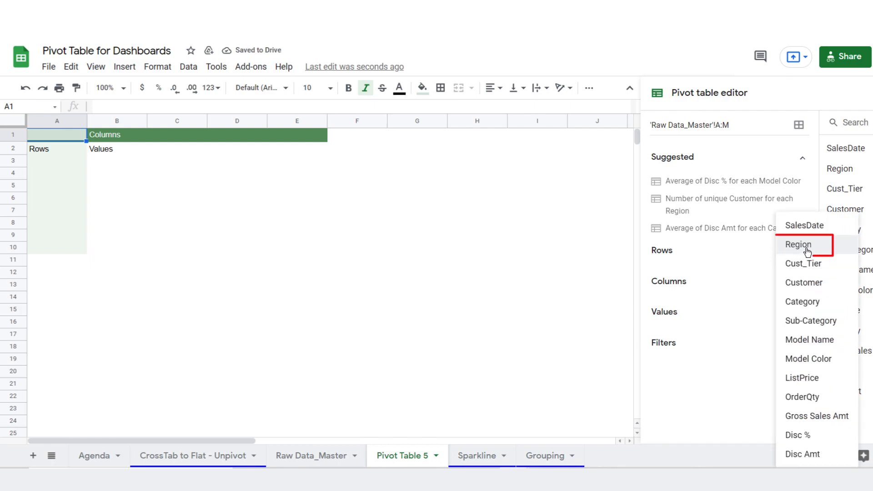
left_click(800, 245)
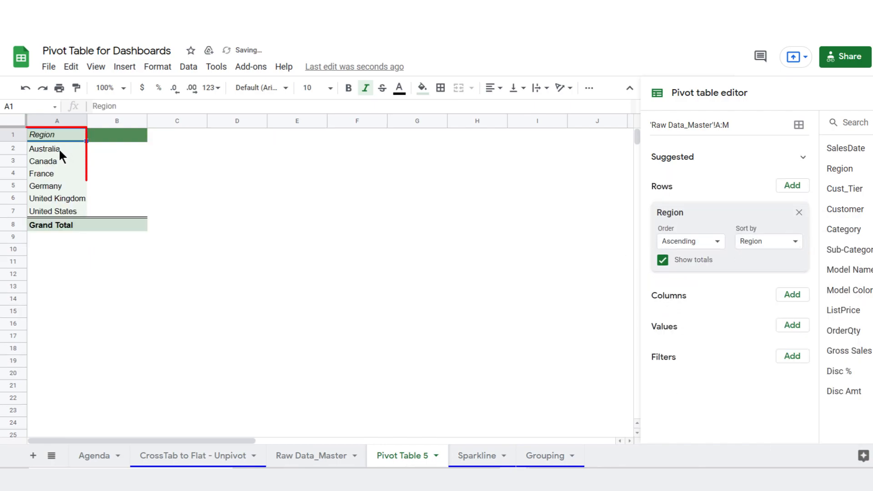
- Examine the region names listed in the pivot table's rows, A2 through A7
left_click(59, 150)
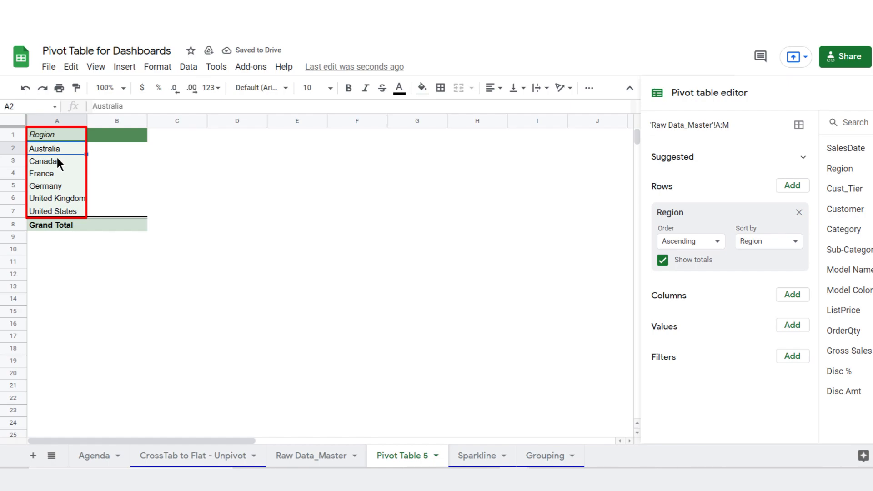
left_click(54, 157)
left_click(56, 176)
left_click(57, 187)
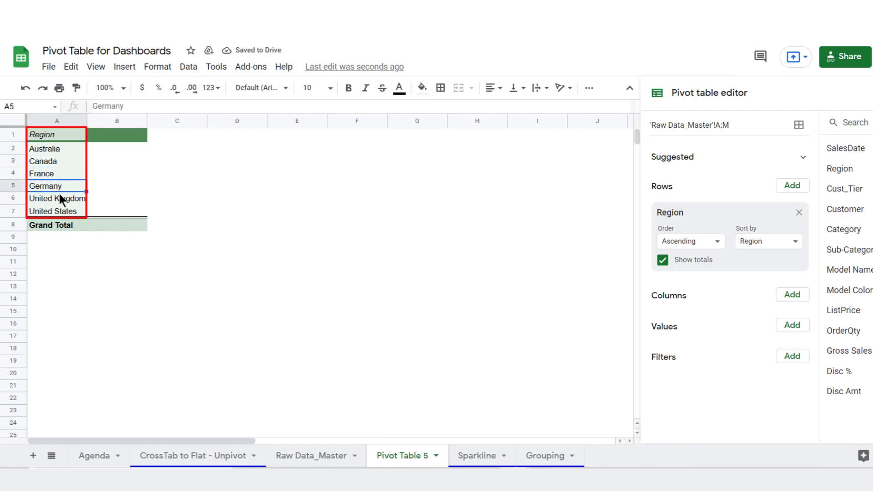
left_click(61, 198)
left_click(64, 212)
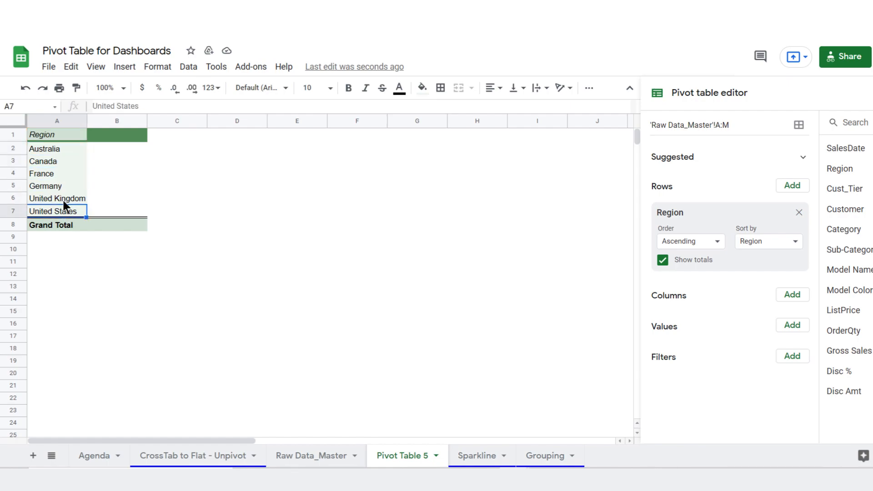
left_click(50, 146)
left_click(50, 200)
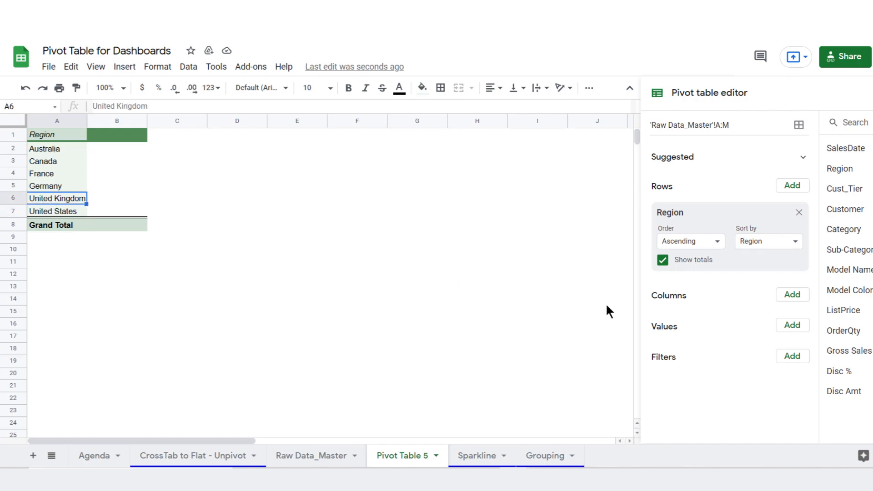
- Add Cust_Tier as the column field of the pivot table and check its Gold heading
left_click(788, 298)
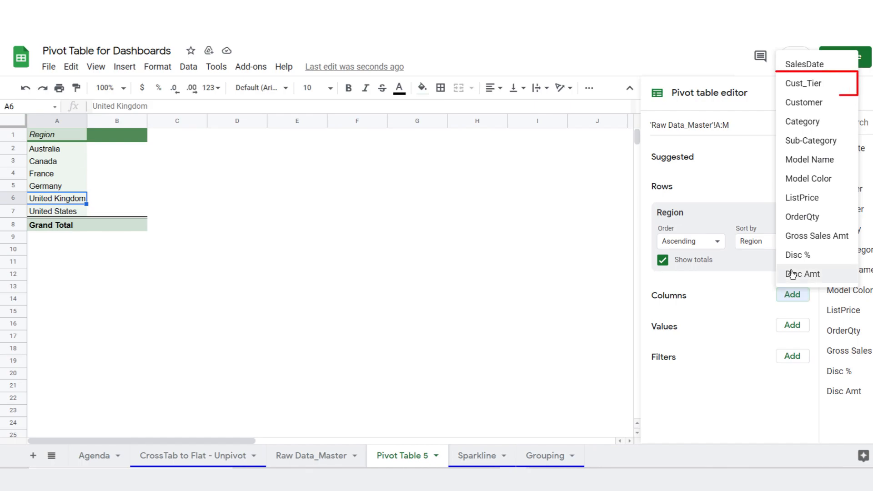
left_click(804, 83)
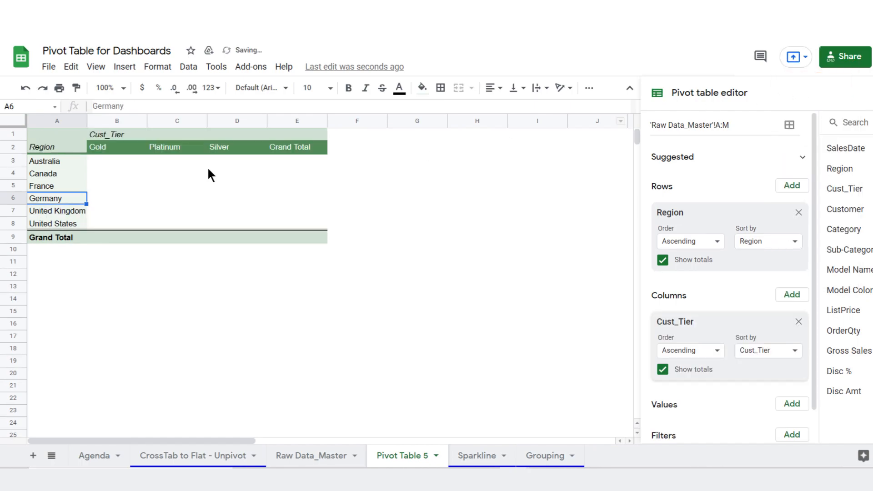
left_click(111, 151)
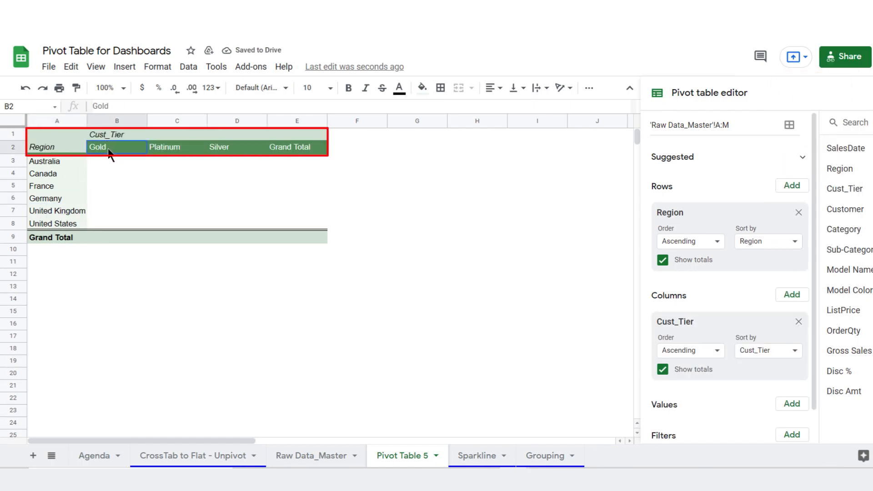
- Check the Platinum and Silver headings, select the body range B3:E8, and add Gross Sales Amt as the pivot table's value field
left_click(169, 150)
left_click(233, 151)
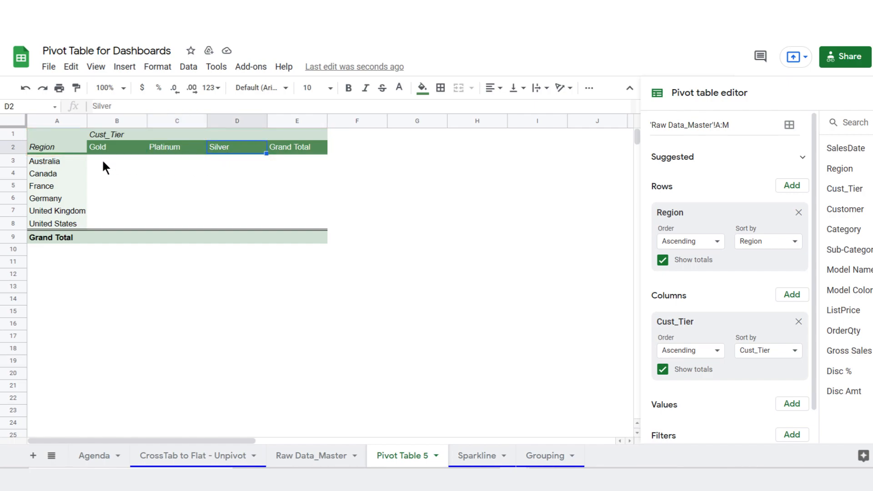
left_click_drag(101, 162, 310, 222)
scroll(750, 240, "down", 1)
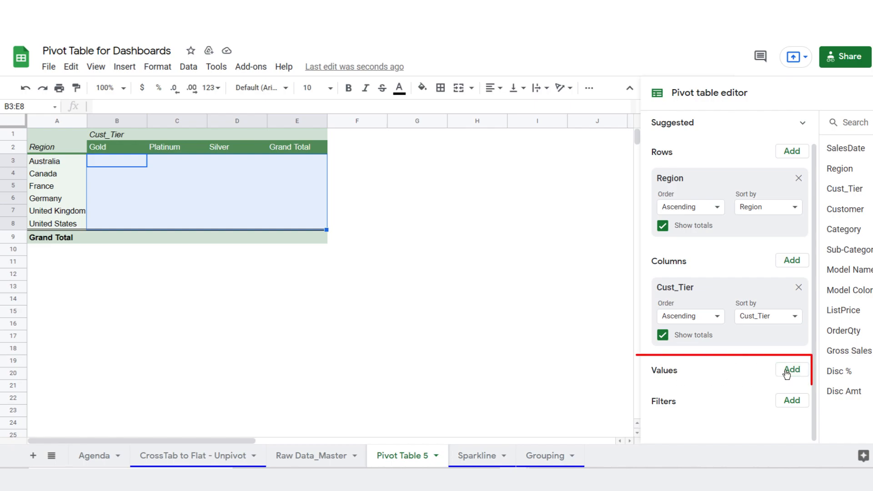
left_click(791, 370)
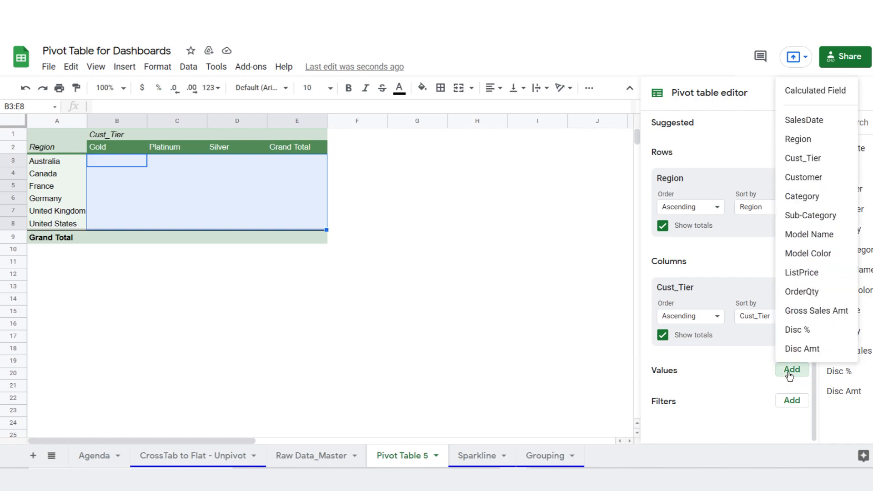
left_click(802, 312)
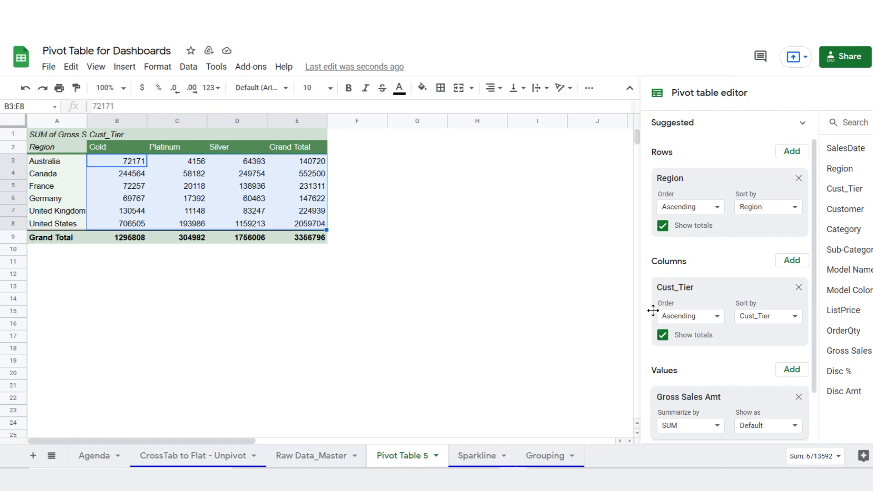
- Add Category as a filter field of the pivot table
scroll(712, 297, "down", 2)
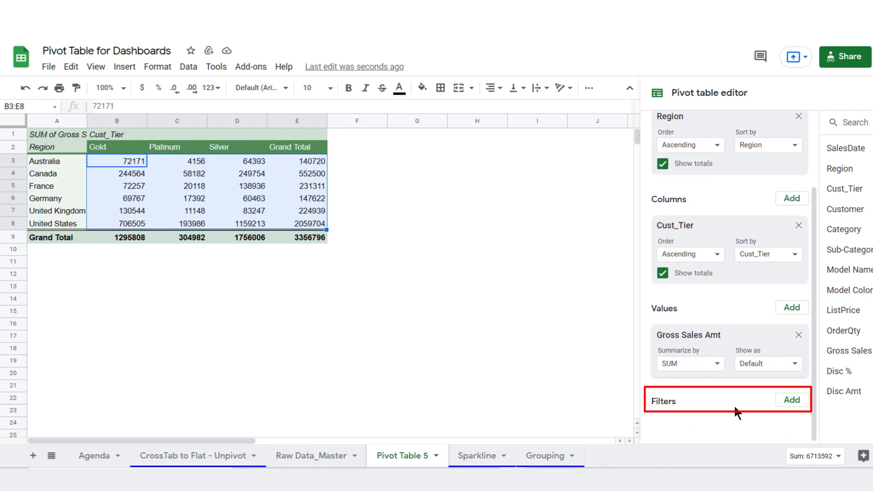
left_click(795, 403)
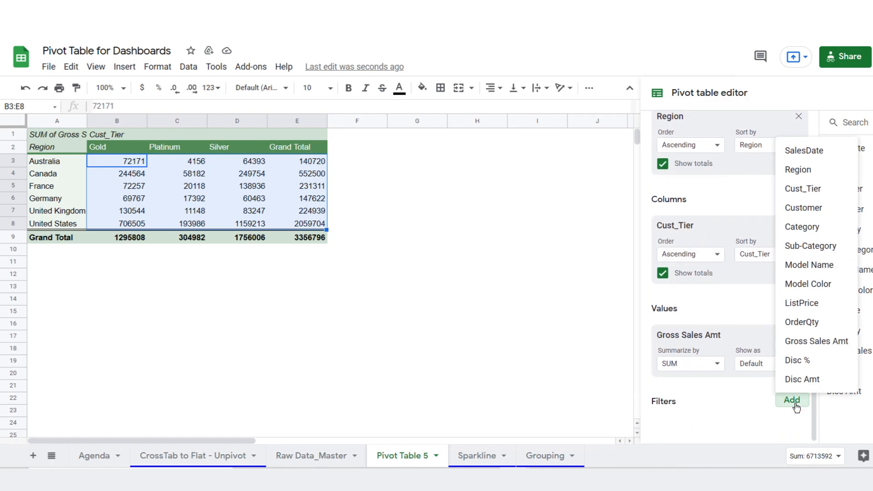
left_click(802, 226)
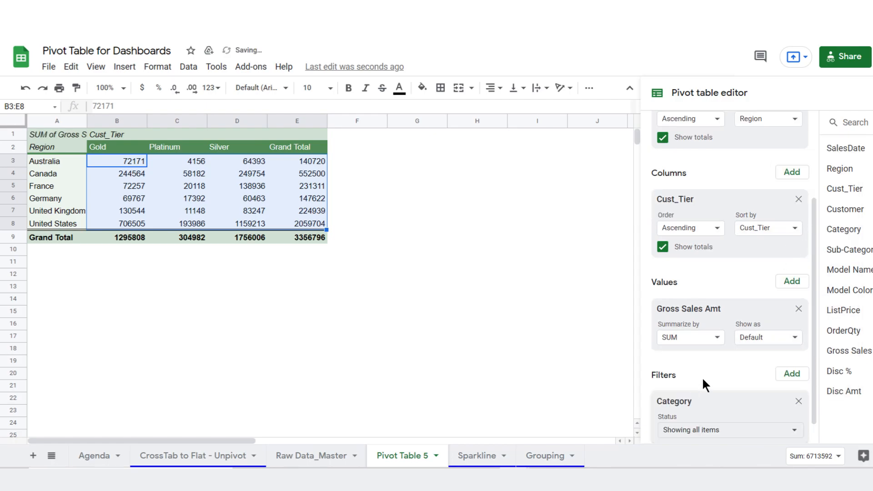
scroll(703, 386, "down", 1)
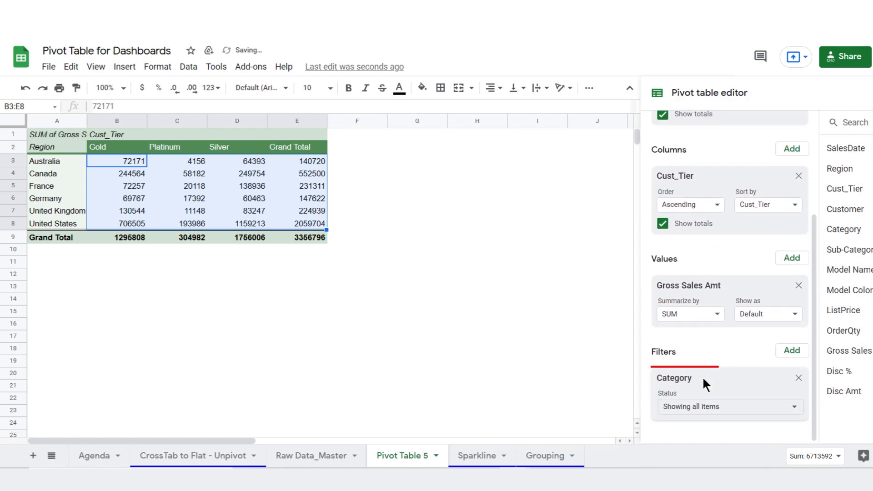
- Limit the pivot table's Category filter to the single value Bikes and apply it
left_click(794, 410)
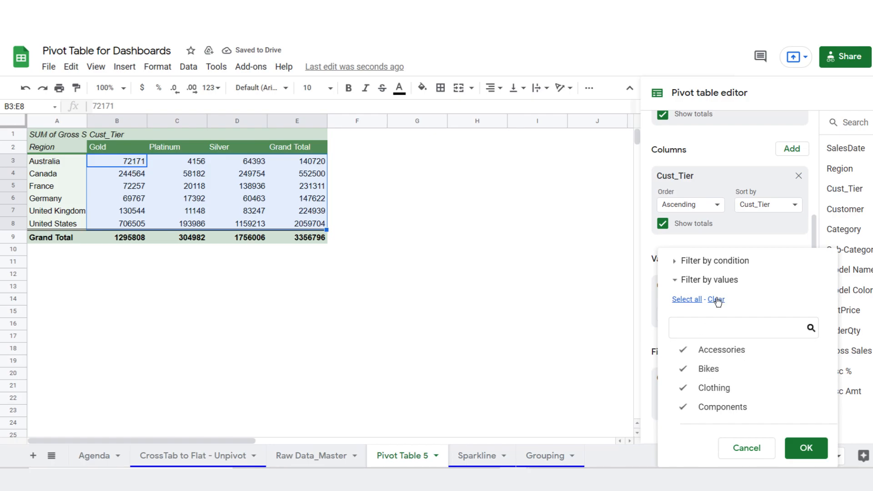
left_click(717, 301)
left_click(688, 371)
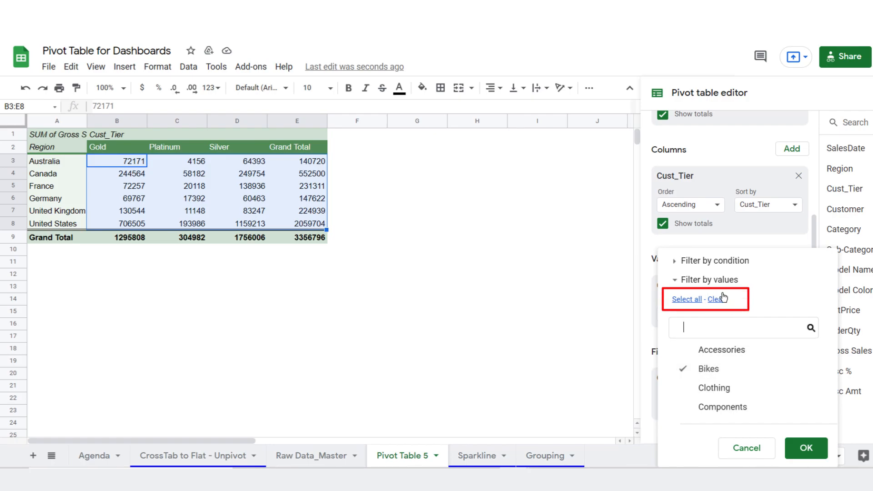
left_click(806, 448)
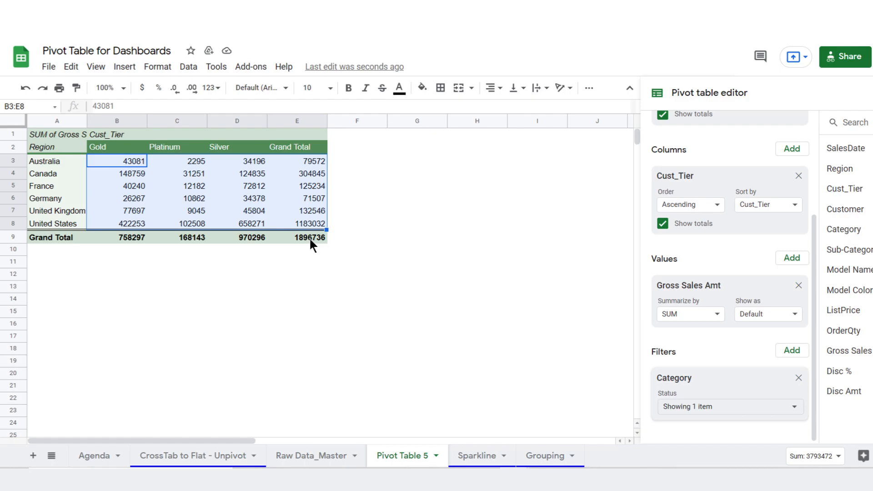
left_click(780, 317)
left_click(780, 319)
scroll(758, 248, "up", 3)
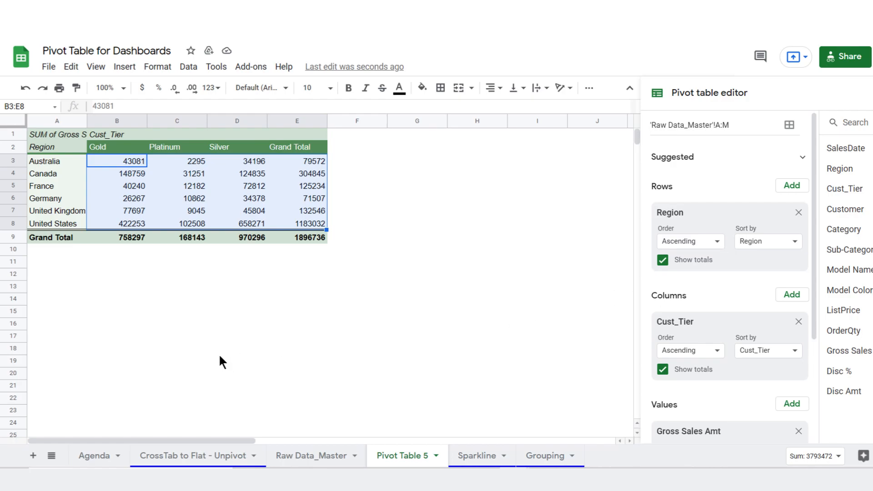
- Review the topic list on the Agenda sheet, selecting topics 4 to 9 (B8:C13) and topics 21 to 23 (B28:C30)
left_click(105, 454)
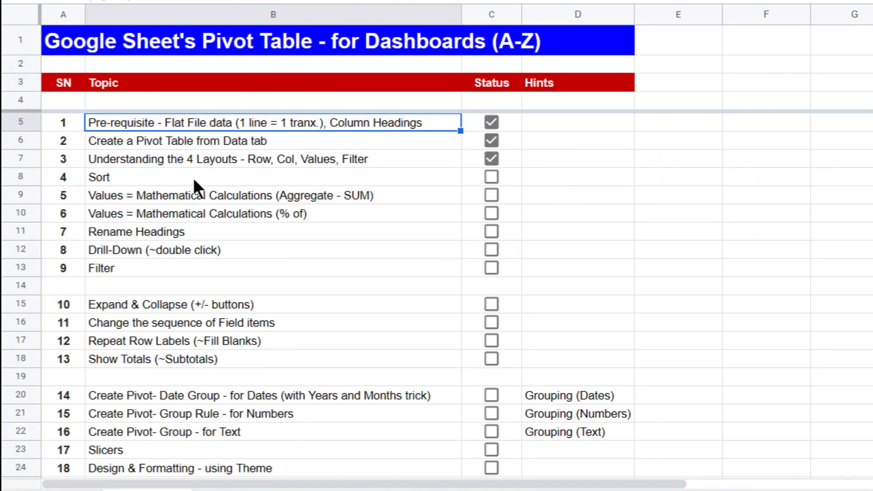
left_click_drag(192, 178, 513, 263)
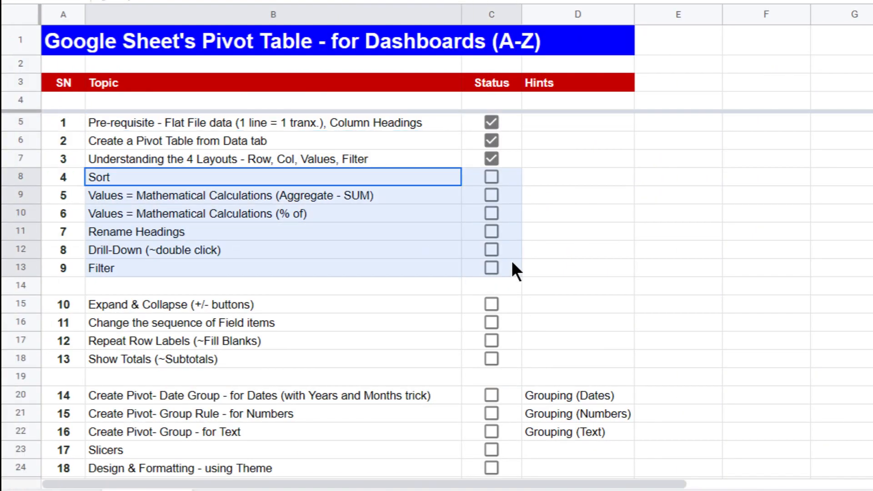
scroll(566, 268, "down", 3)
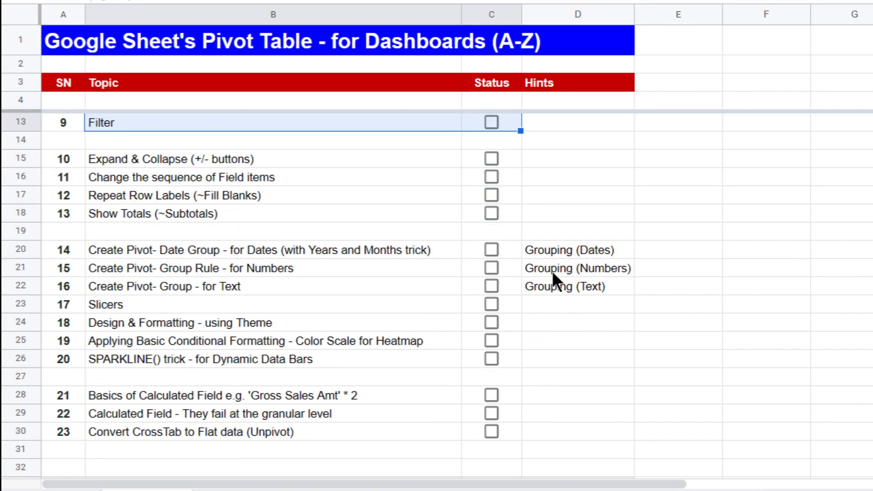
left_click_drag(192, 390, 506, 425)
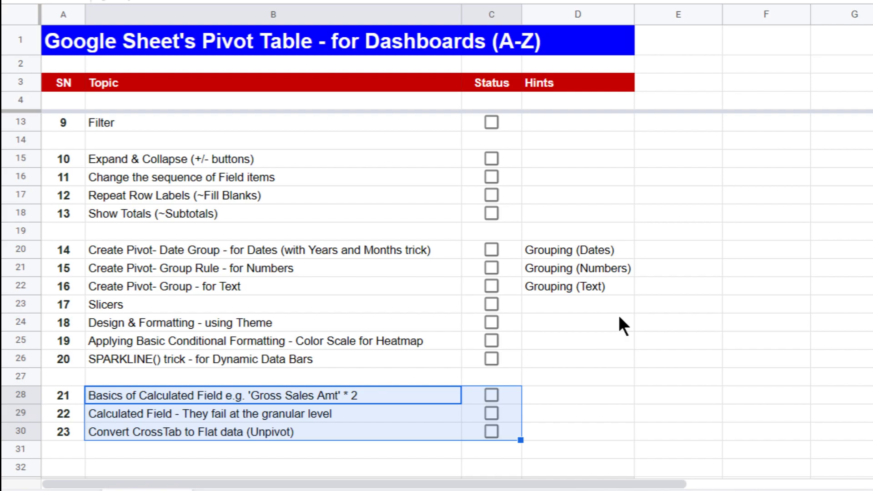
scroll(623, 325, "up", 3)
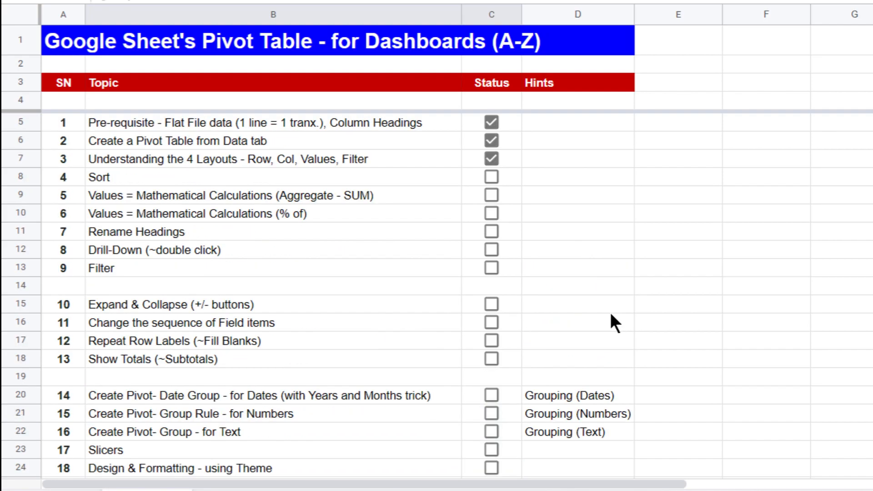